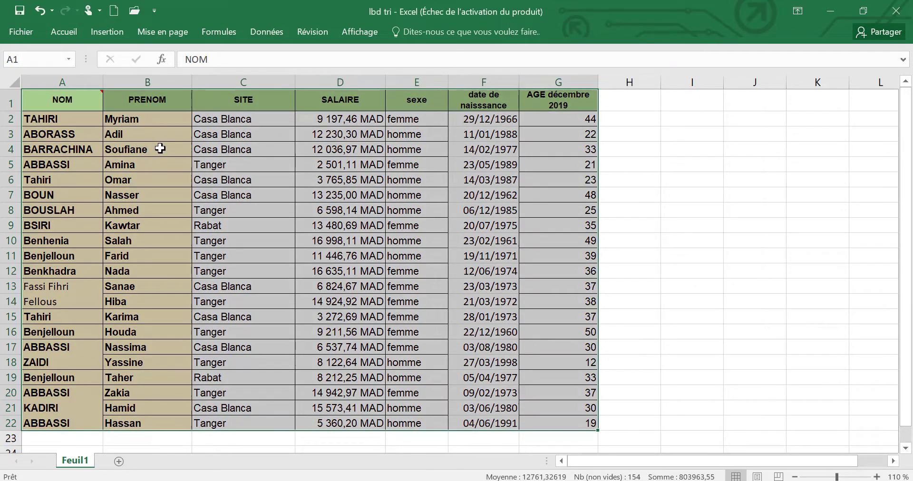
# - Rename the SITE column header in C1 as "Ville"
pyautogui.click(154, 149)
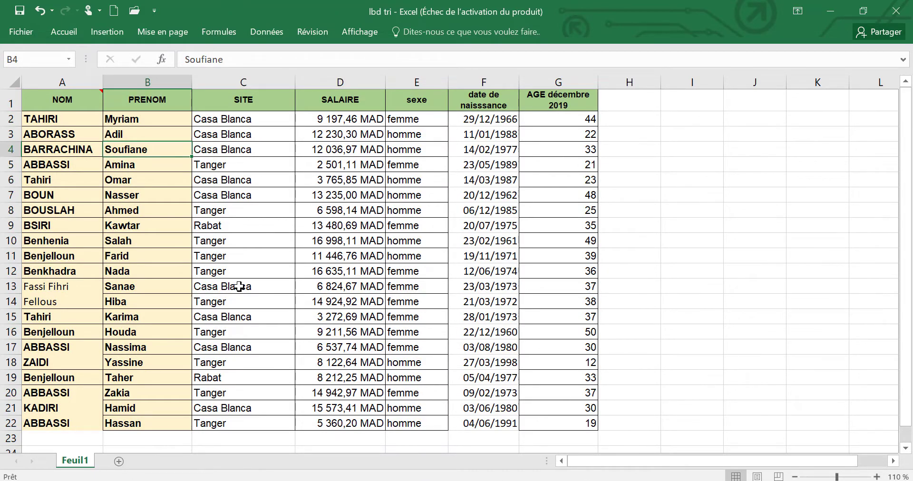
pyautogui.click(500, 374)
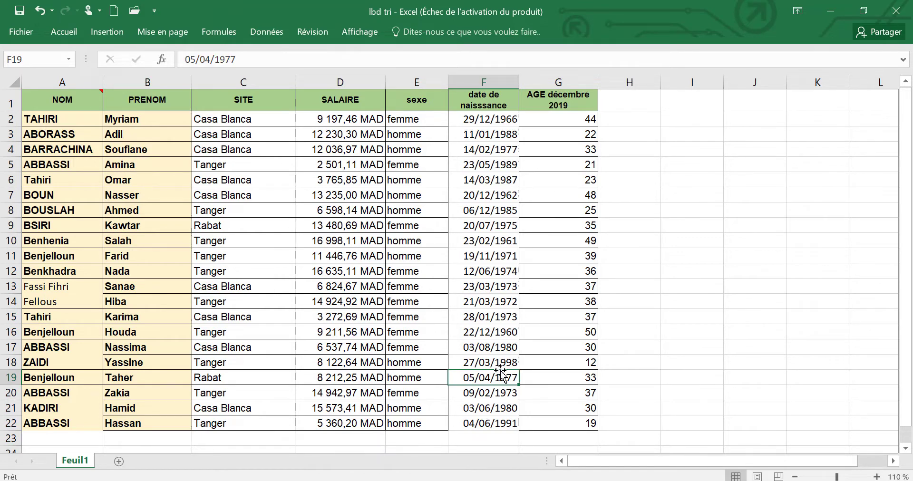
pyautogui.click(408, 329)
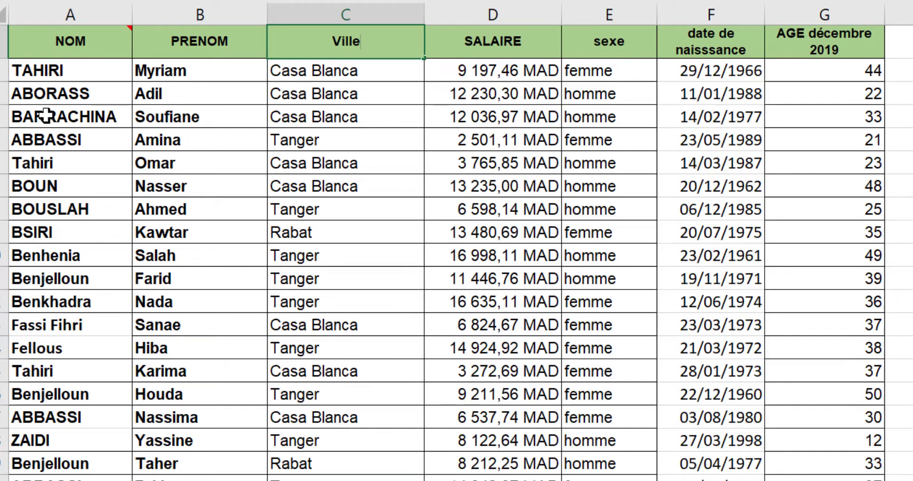
pyautogui.click(68, 139)
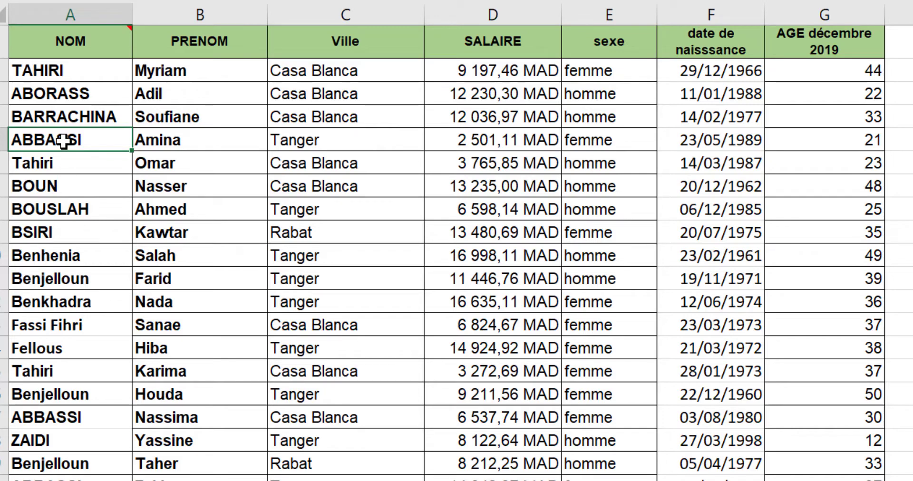
# - Examine the sort options offered for a text cell in the NOM column
pyautogui.moveTo(62, 145); pyautogui.dragTo(53, 227)
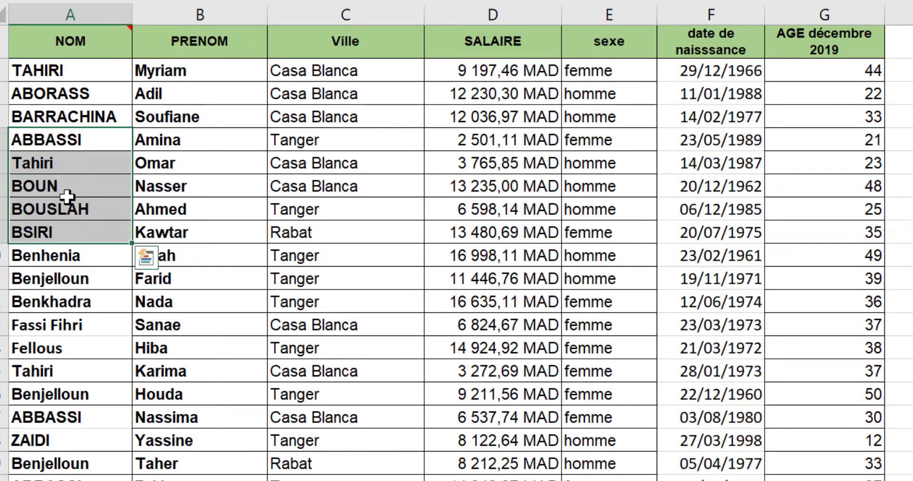
pyautogui.click(57, 144)
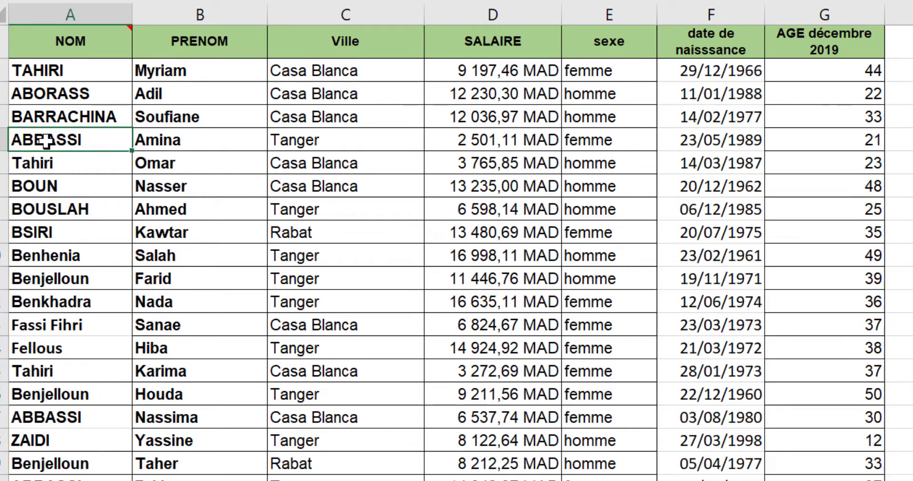
pyautogui.rightClick(46, 141)
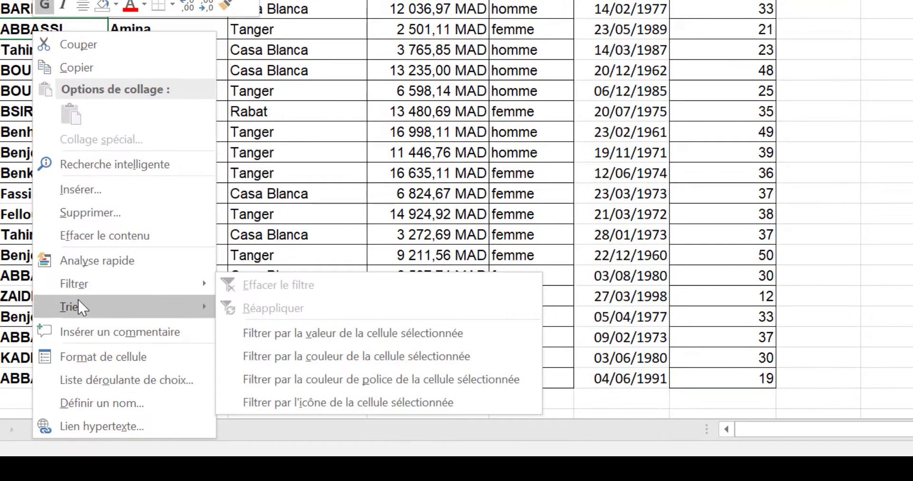
pyautogui.moveTo(78, 305)
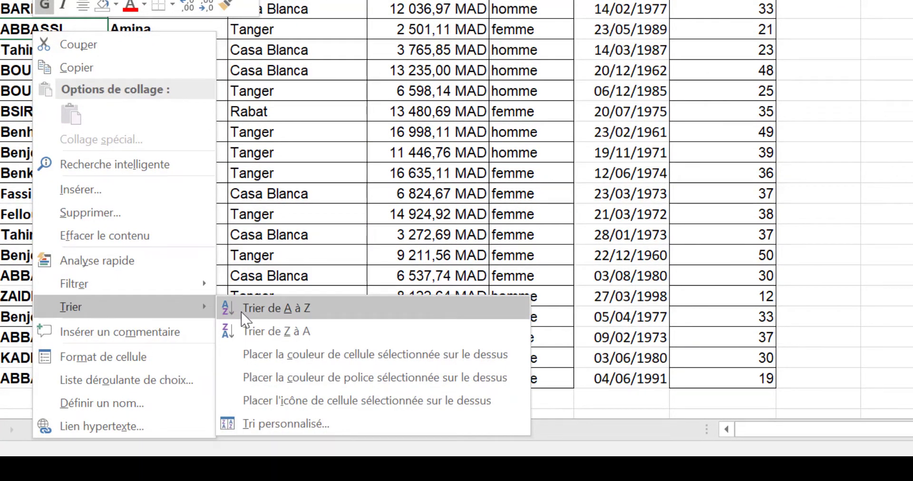
pyautogui.click(269, 332)
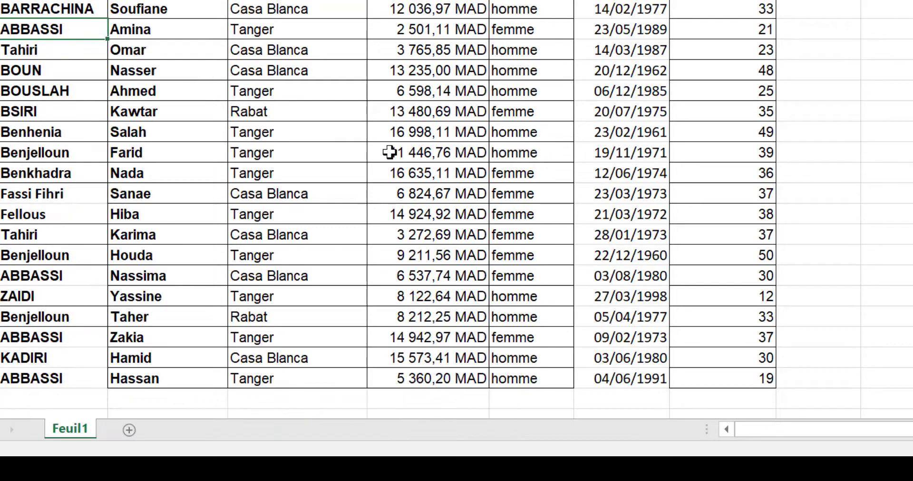
# - Examine the sort options offered for an amount in the SALAIRE column
pyautogui.click(389, 152)
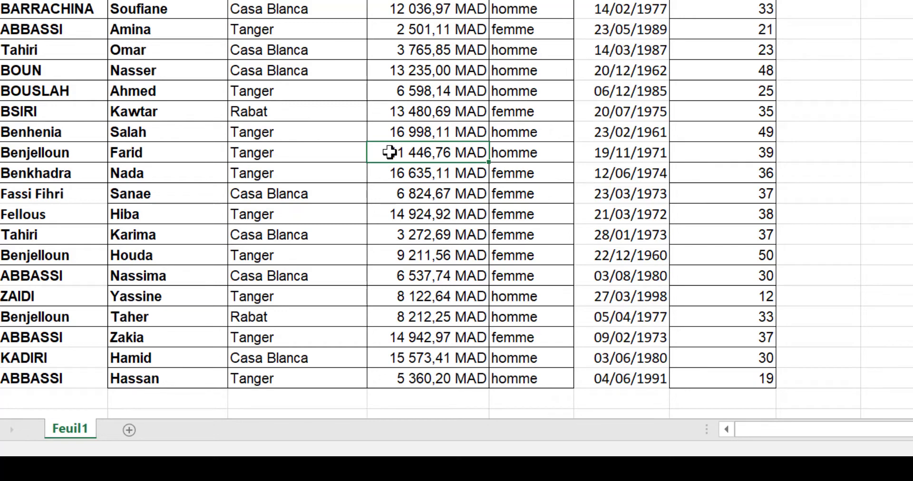
pyautogui.rightClick(389, 152)
pyautogui.moveTo(424, 333)
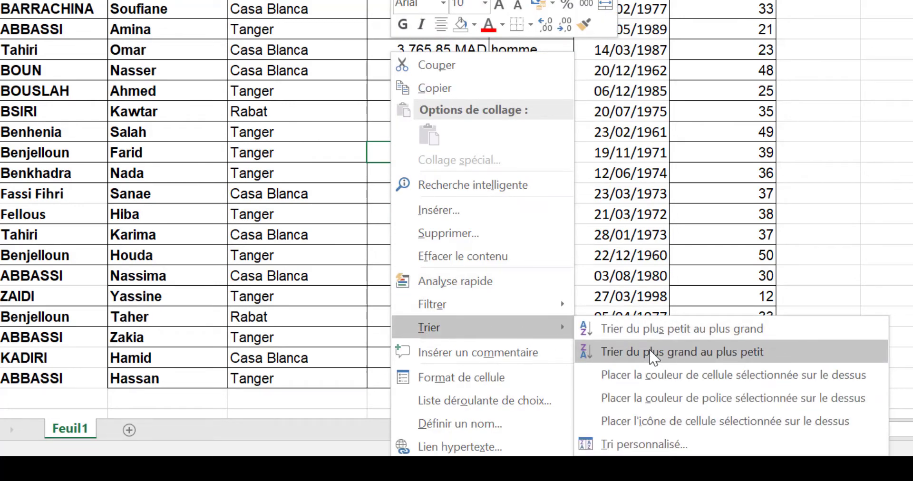
pyautogui.click(623, 136)
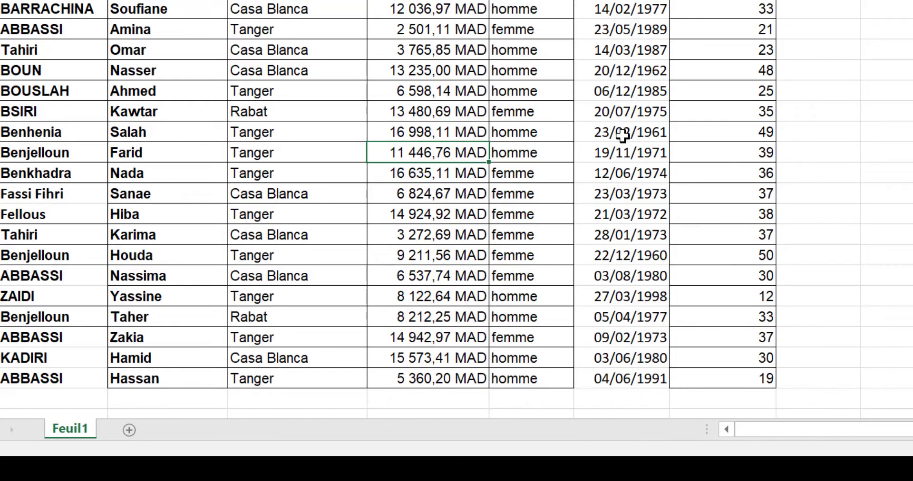
# - Examine the sort options offered for a date in the date de naisssance column
pyautogui.click(622, 134)
pyautogui.rightClick(622, 134)
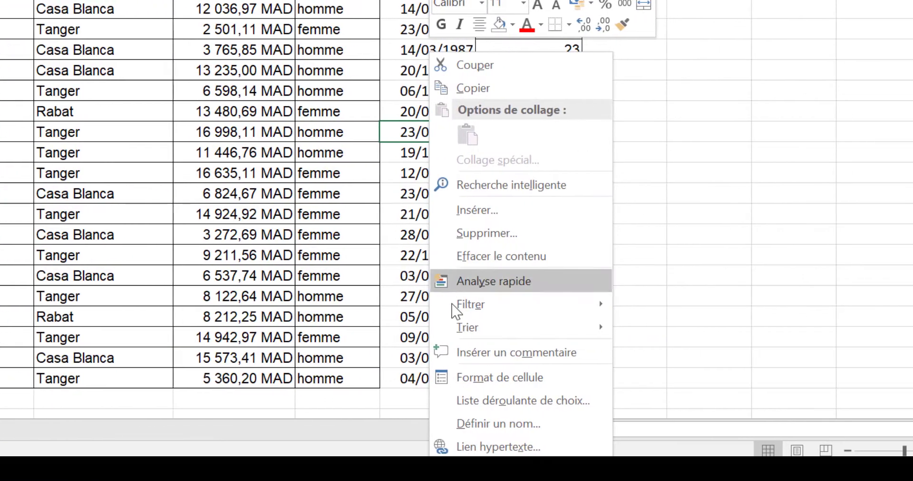
pyautogui.moveTo(450, 329)
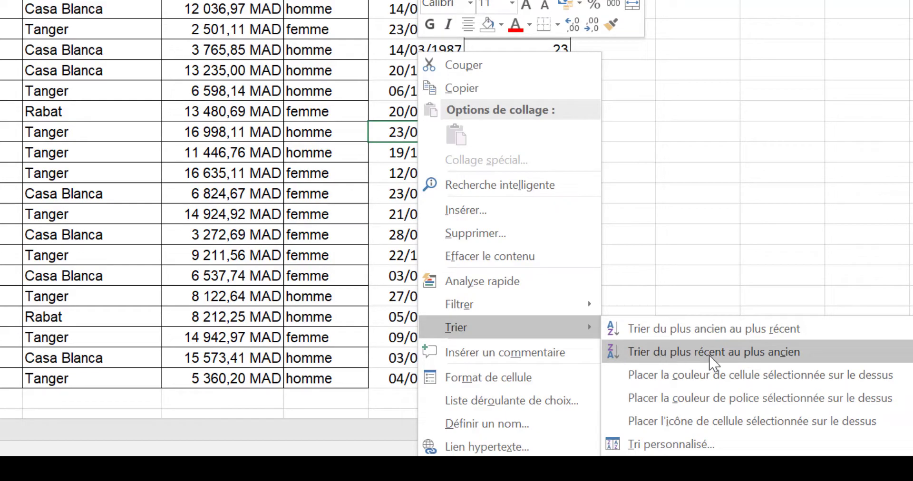
pyautogui.click(72, 234)
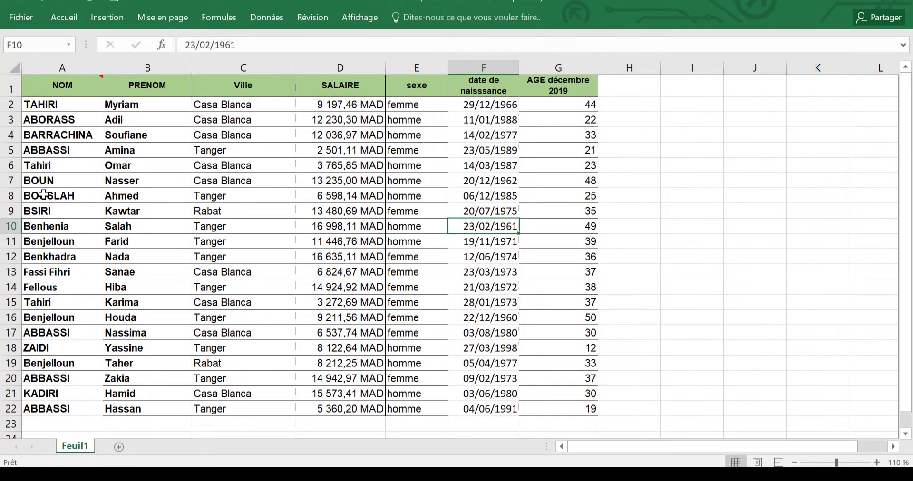
# - Sort the table alphabetically from A to Z by the NOM column and check the reordered rows
pyautogui.rightClick(44, 195)
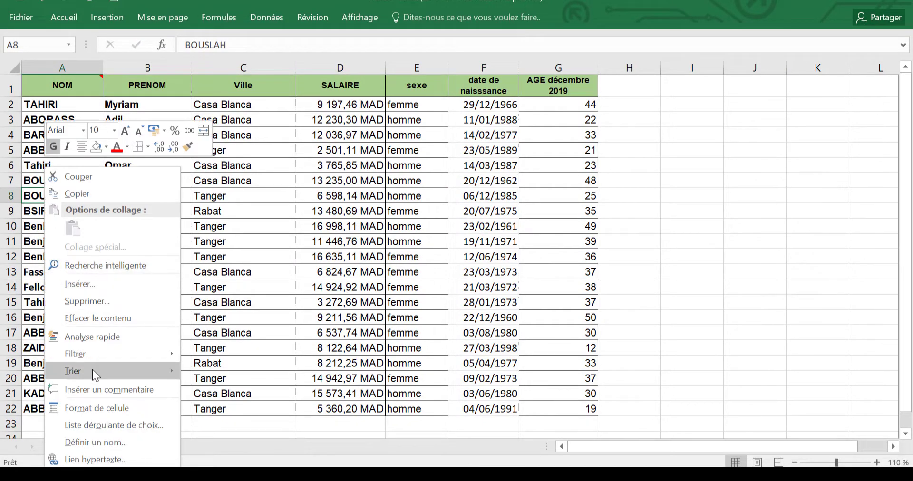
pyautogui.moveTo(92, 374)
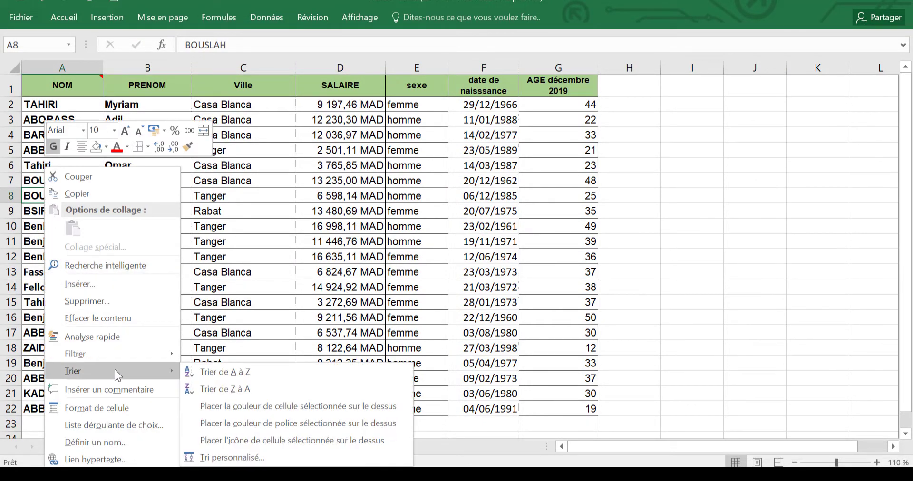
pyautogui.click(219, 375)
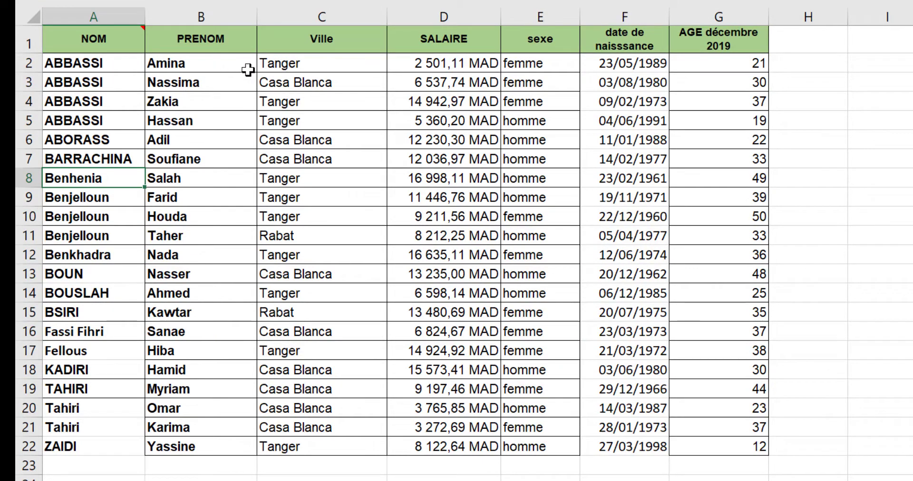
pyautogui.click(60, 64)
pyautogui.click(52, 121)
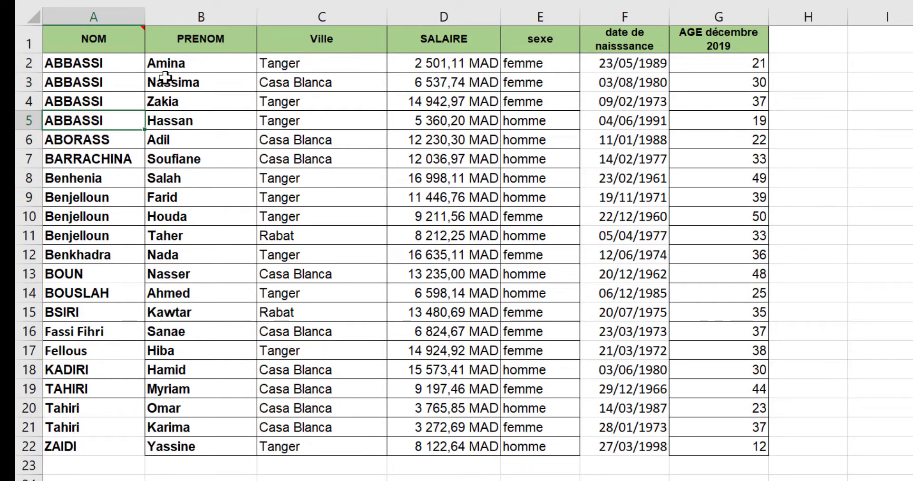
pyautogui.click(71, 64)
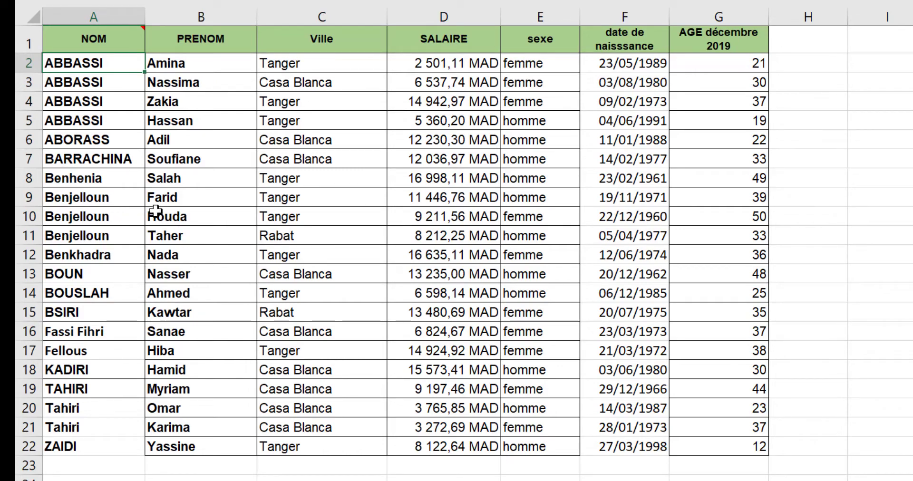
pyautogui.click(314, 140)
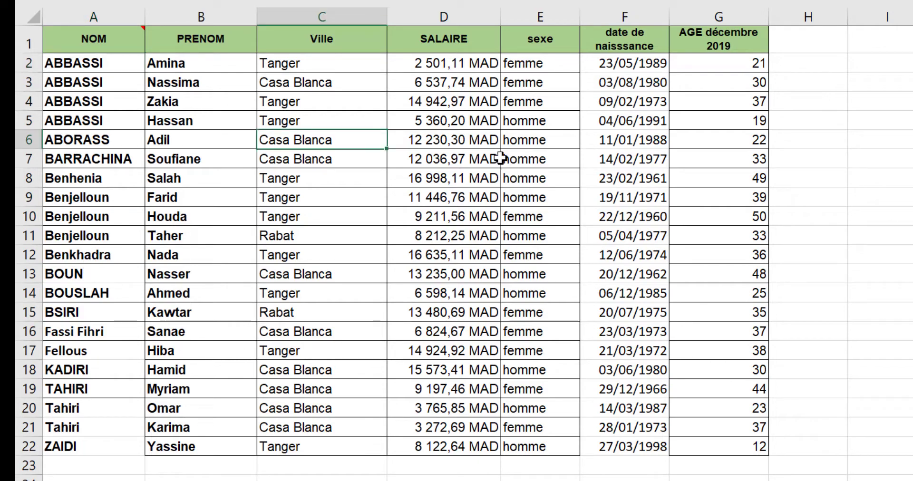
# - Sort the table by the date de naisssance column from oldest to newest
pyautogui.click(634, 104)
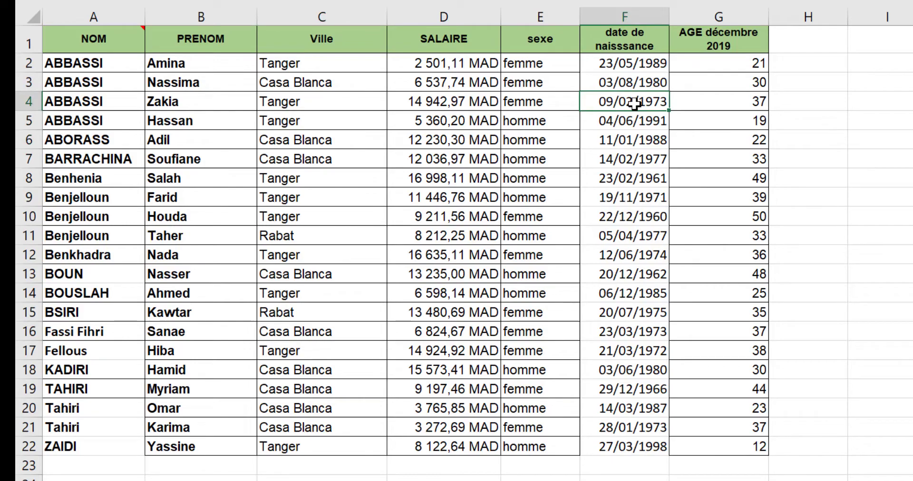
pyautogui.press('Down')
pyautogui.press('Down')
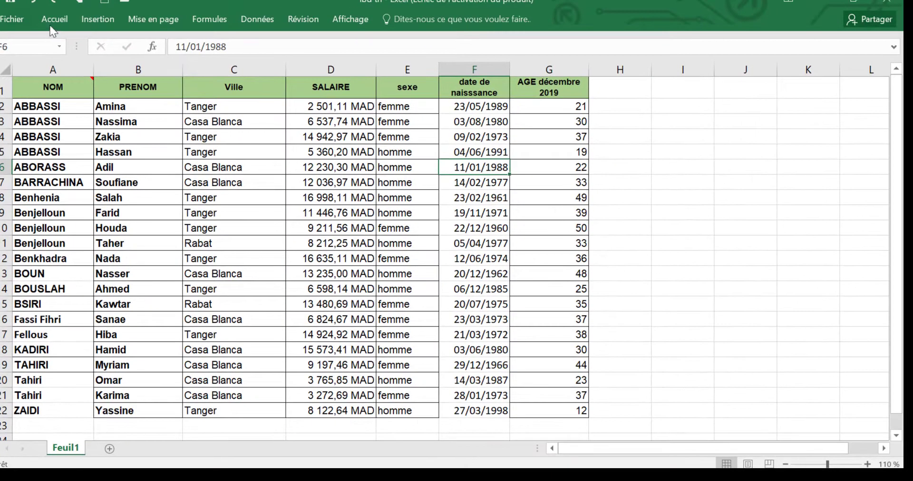
pyautogui.click(48, 20)
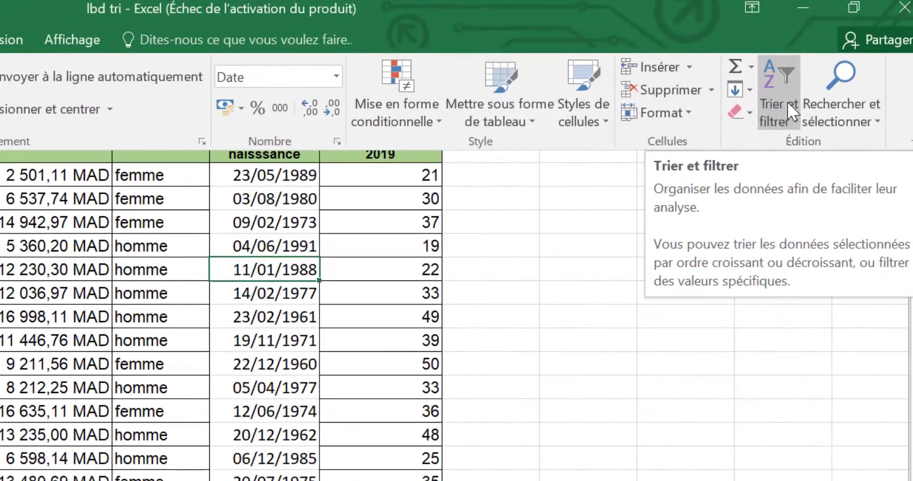
pyautogui.click(804, 66)
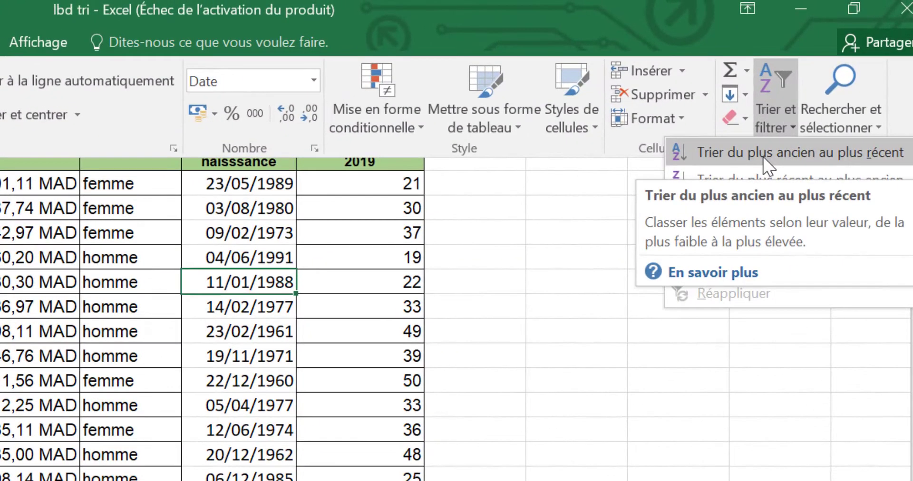
pyautogui.click(762, 155)
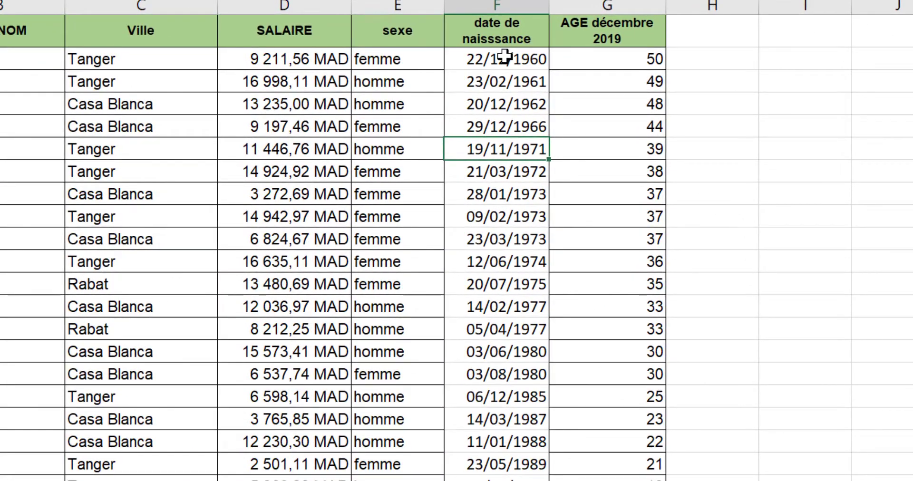
# - Sort the table by the date de naisssance column from newest to oldest
pyautogui.click(505, 57)
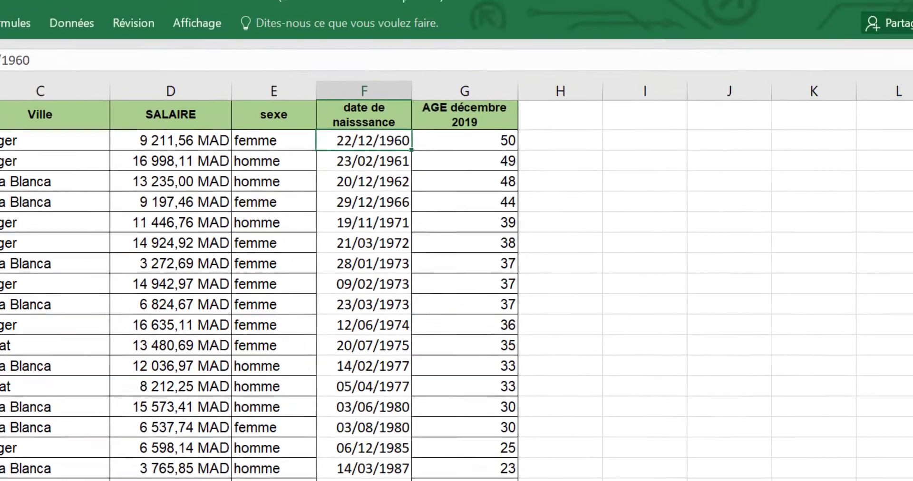
pyautogui.click(795, 86)
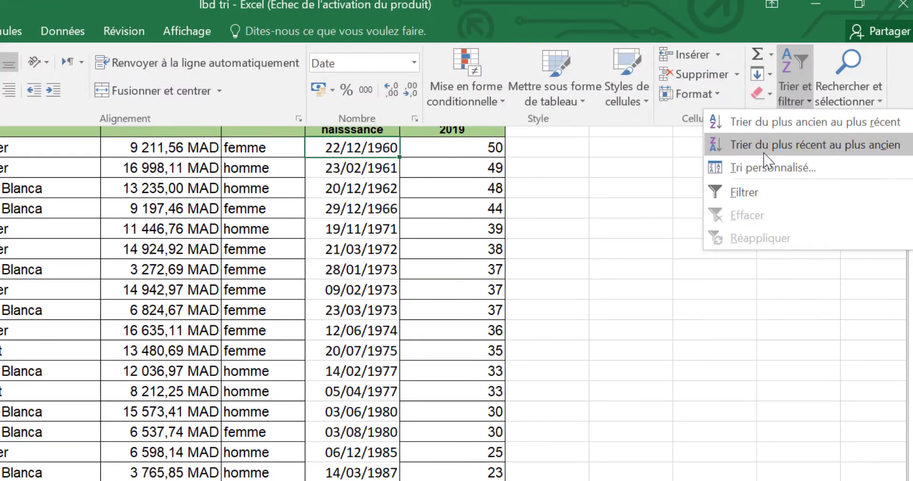
pyautogui.click(809, 146)
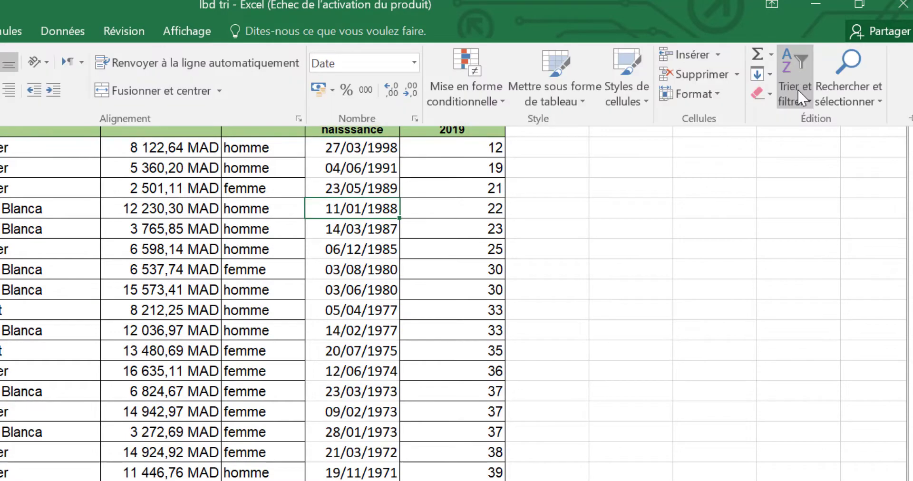
pyautogui.click(802, 97)
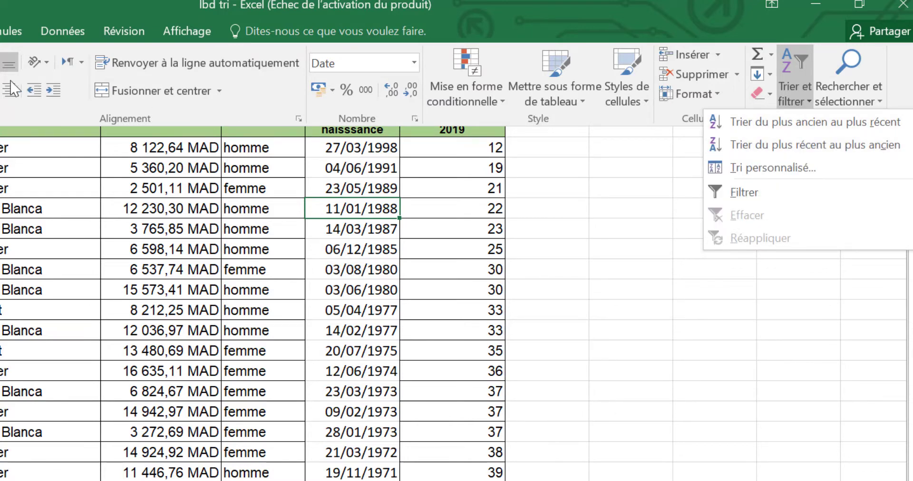
pyautogui.click(65, 33)
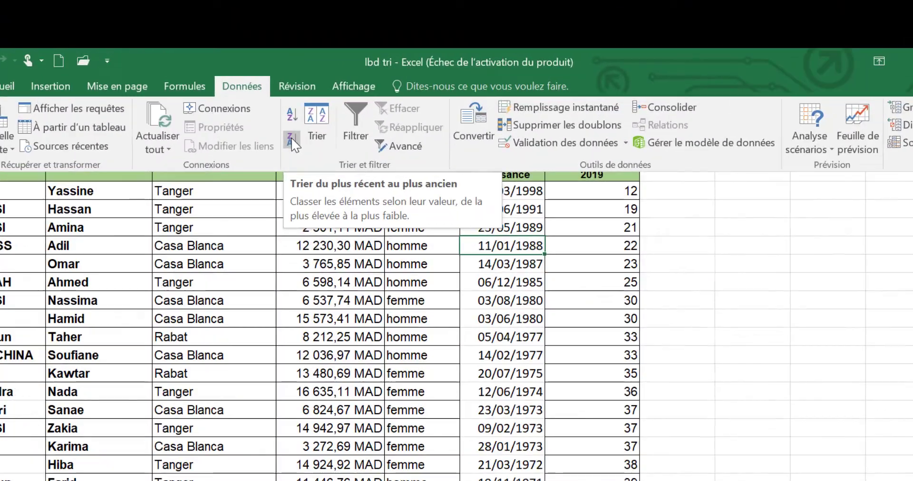
pyautogui.click(292, 142)
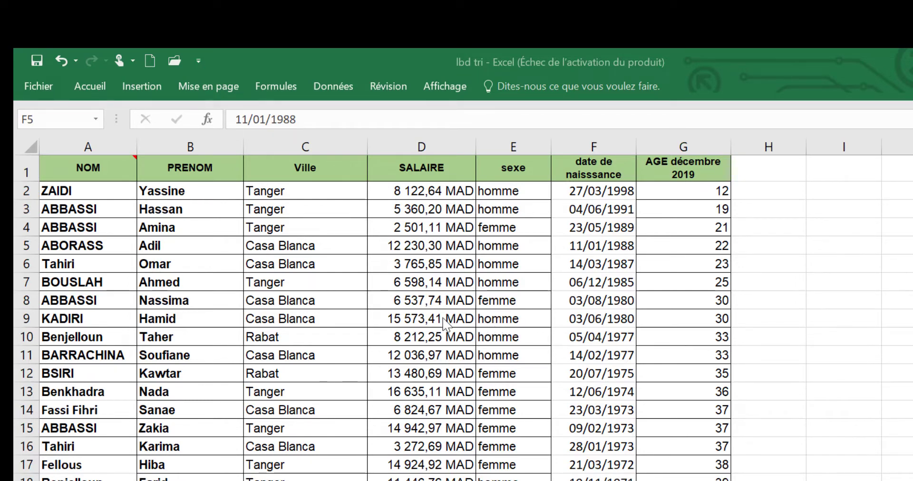
# - Turn on filtering for the table so that every column header gets a filter list
pyautogui.click(491, 246)
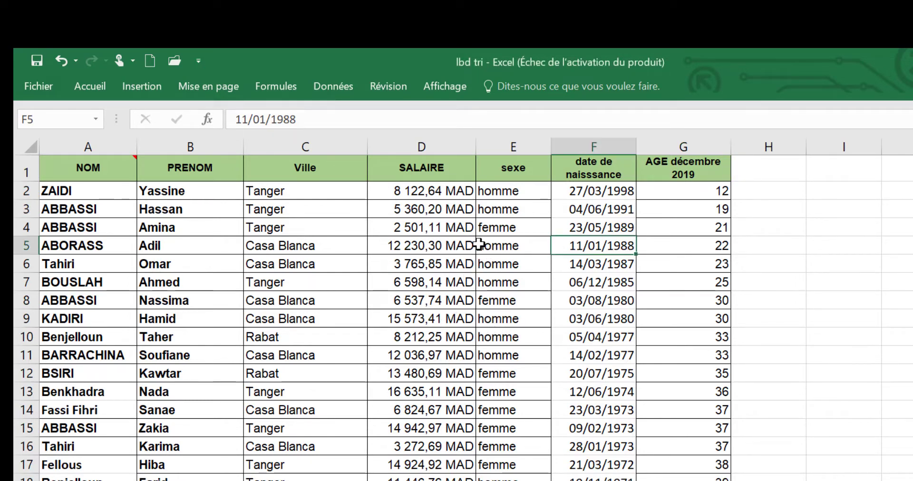
pyautogui.click(90, 86)
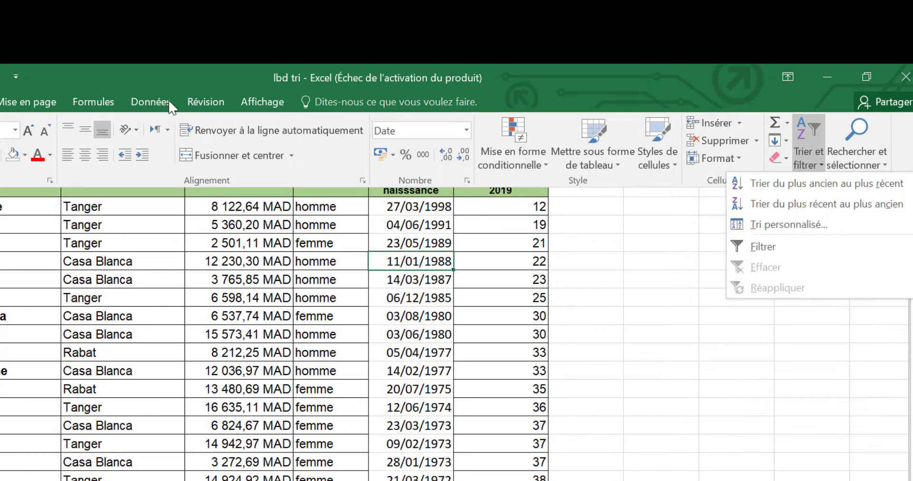
pyautogui.click(154, 105)
pyautogui.click(260, 138)
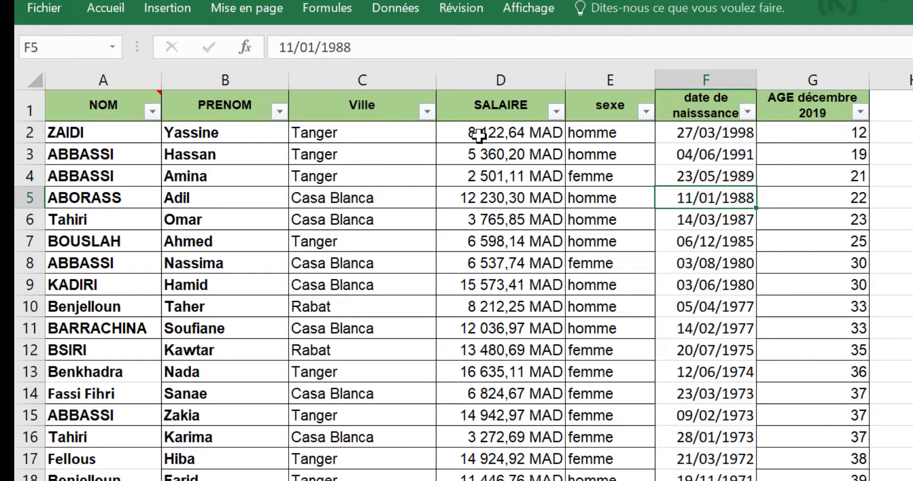
# - Sort the table by the Ville column from A to Z, and re-sort it from Z to A
pyautogui.click(427, 112)
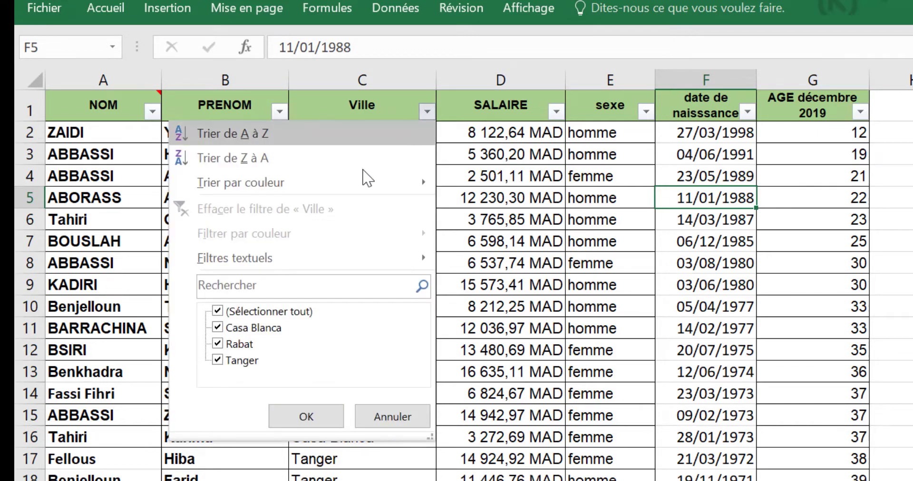
pyautogui.click(291, 143)
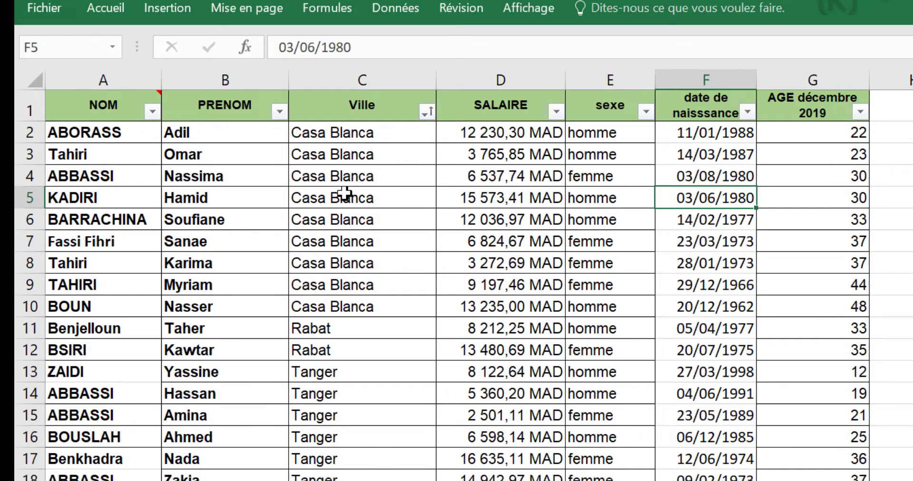
pyautogui.click(426, 113)
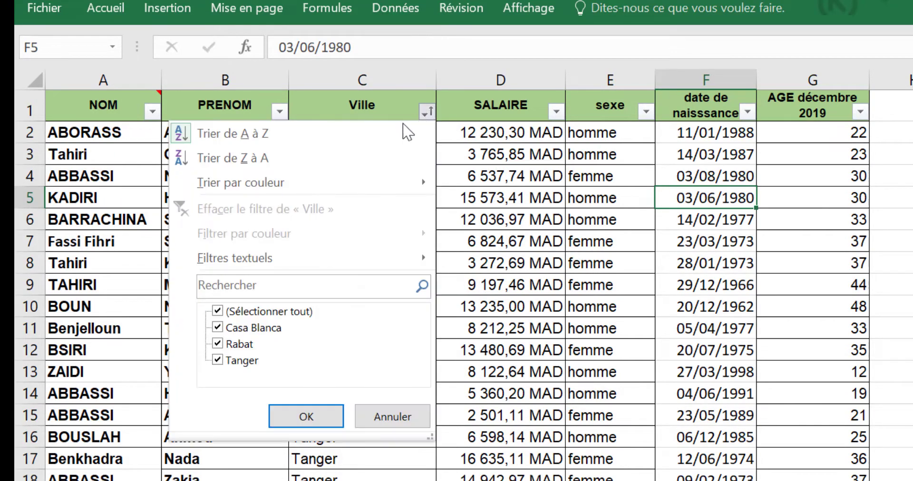
pyautogui.click(333, 158)
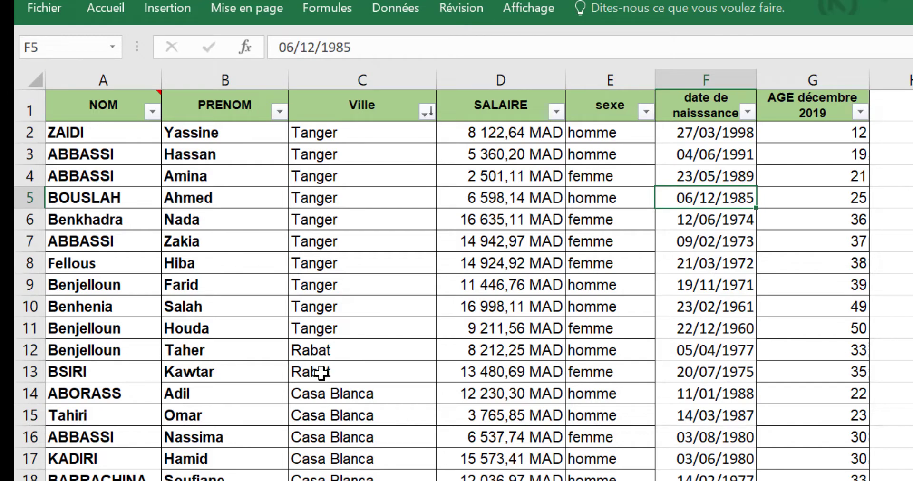
pyautogui.scroll(-1, 327, 398)
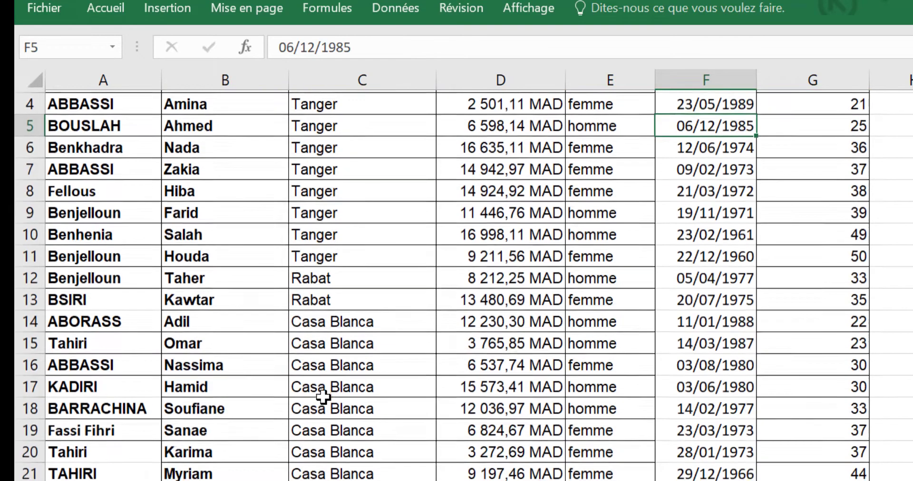
pyautogui.scroll(1, 345, 273)
pyautogui.scroll(1, 345, 272)
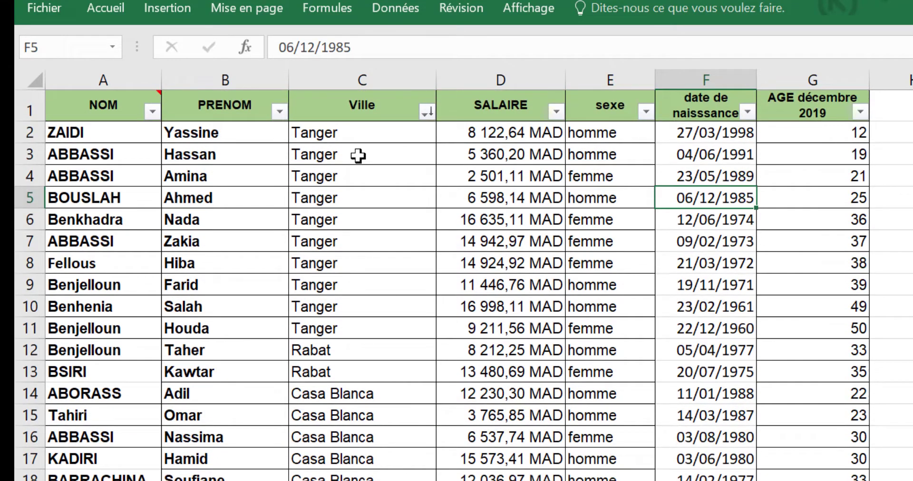
# - Start a custom sort from the Ville filter and add a second level by SALAIRE from smallest to largest
pyautogui.click(428, 113)
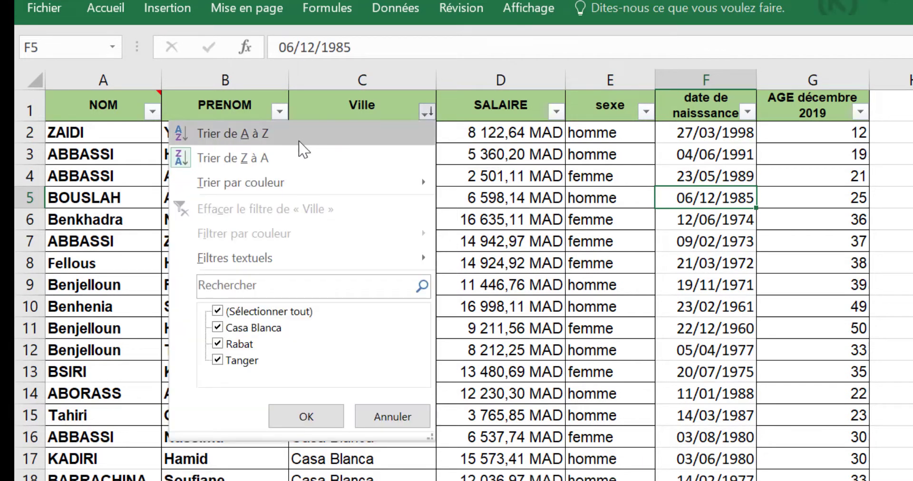
pyautogui.moveTo(412, 190)
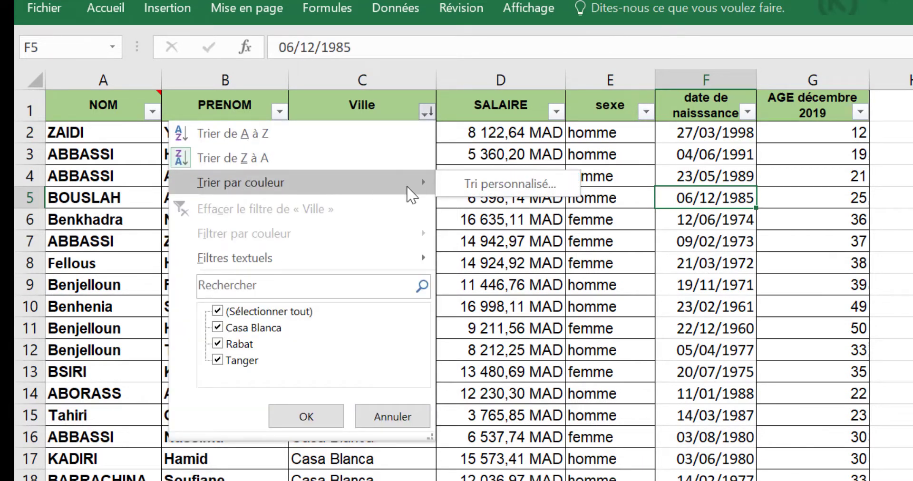
pyautogui.click(487, 183)
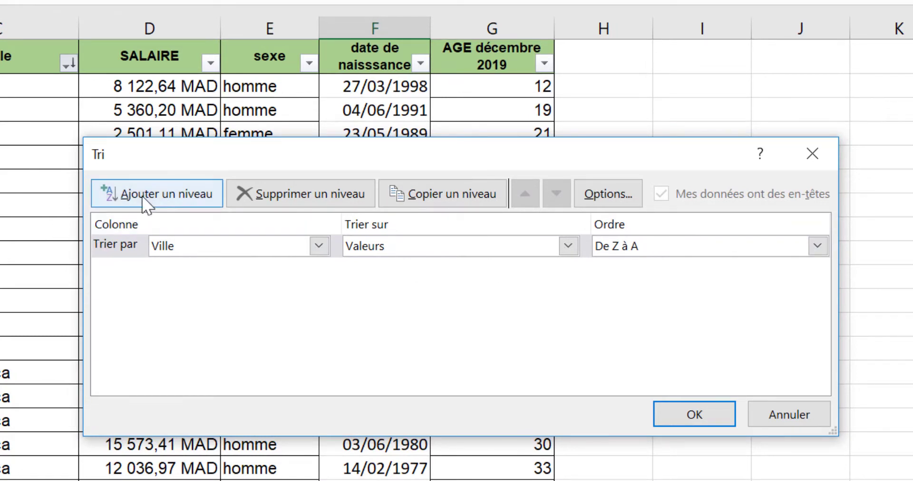
pyautogui.click(157, 193)
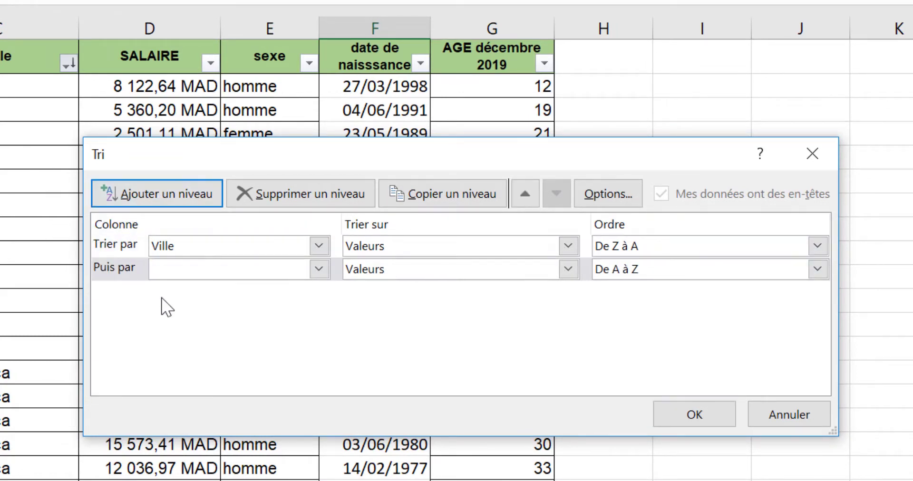
pyautogui.click(318, 269)
pyautogui.click(179, 338)
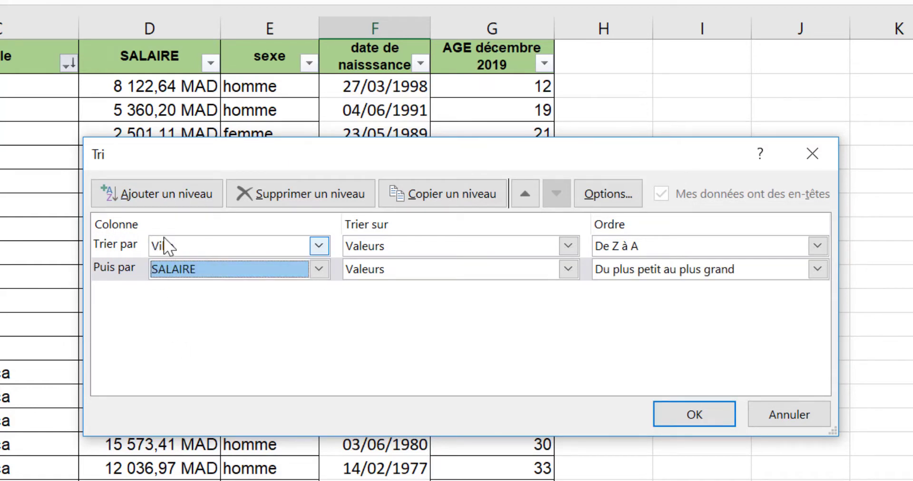
# - Apply the two-level sort by Ville and SALAIRE and check the salary order within each city
pyautogui.moveTo(199, 161); pyautogui.dragTo(229, 284)
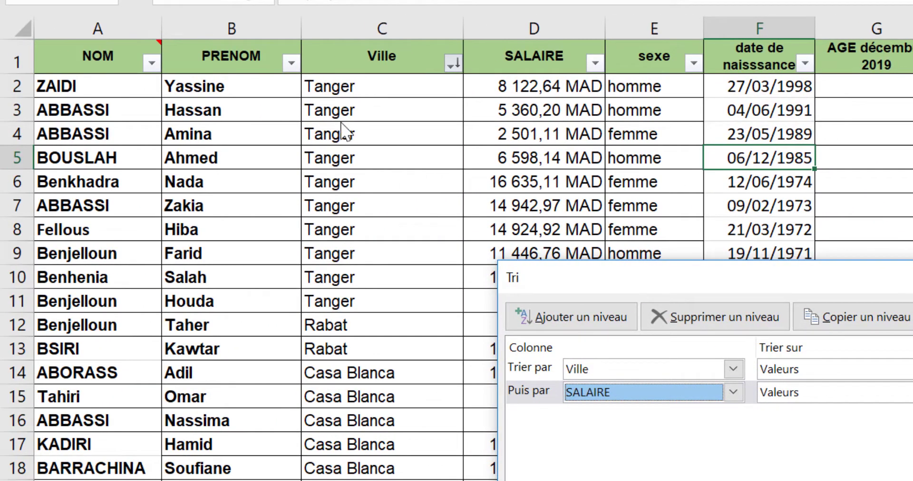
pyautogui.moveTo(545, 283); pyautogui.dragTo(525, 357)
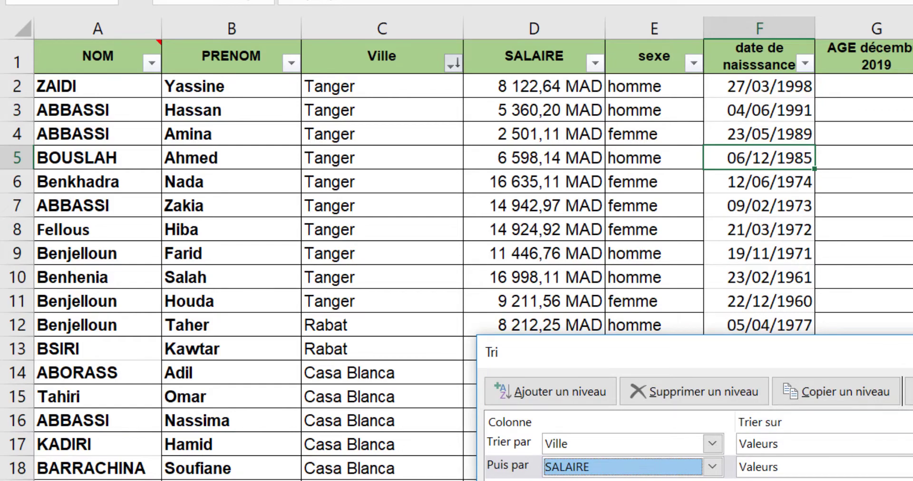
pyautogui.press('Return')
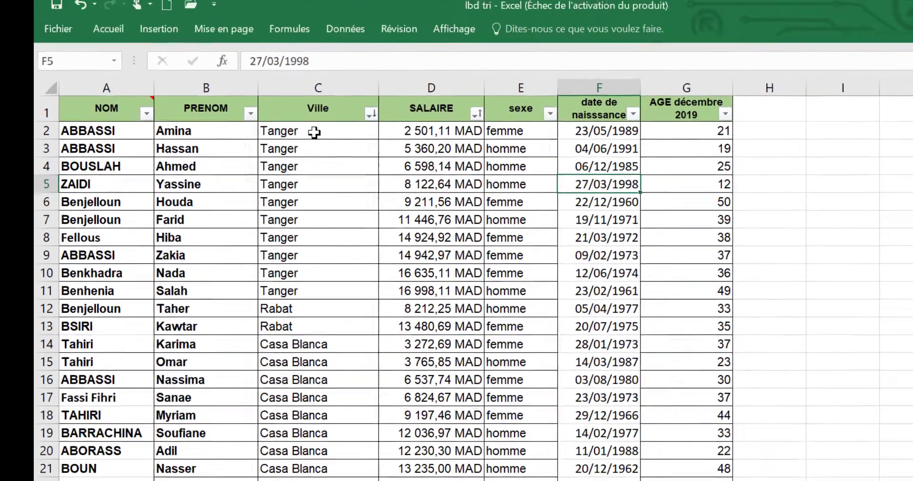
pyautogui.click(366, 94)
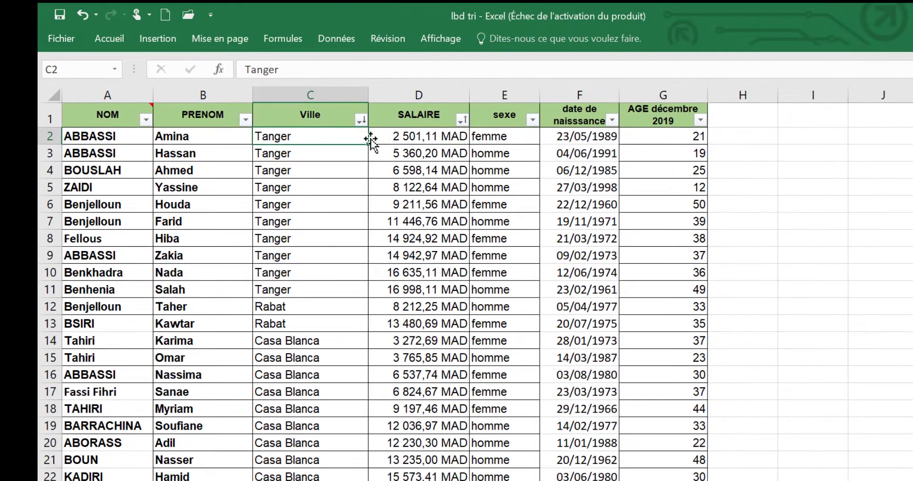
pyautogui.click(485, 93)
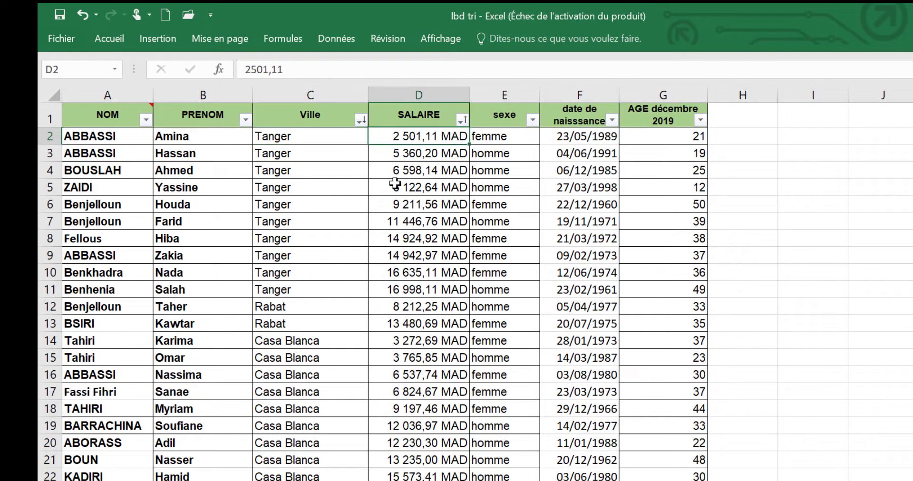
pyautogui.click(274, 292)
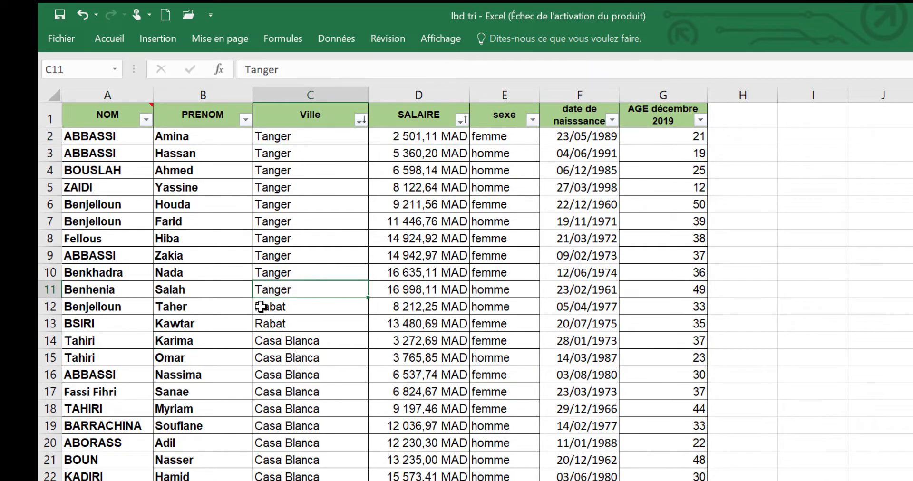
pyautogui.click(269, 321)
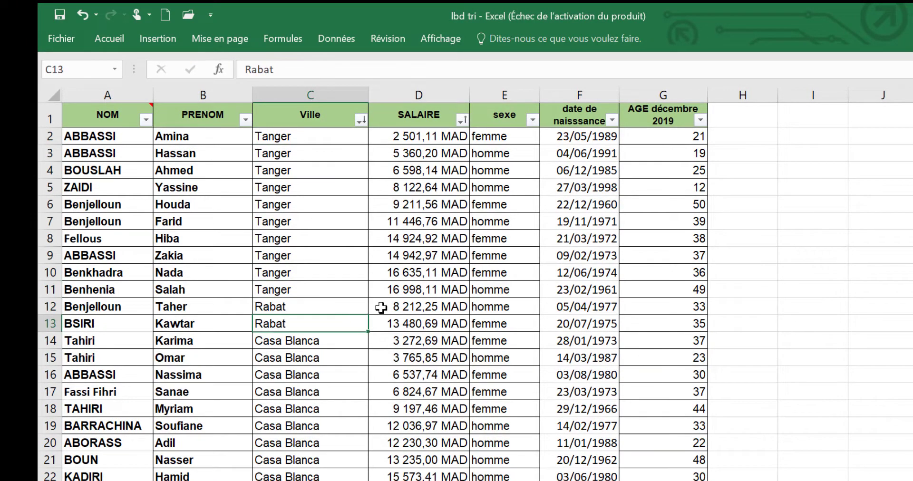
pyautogui.click(279, 339)
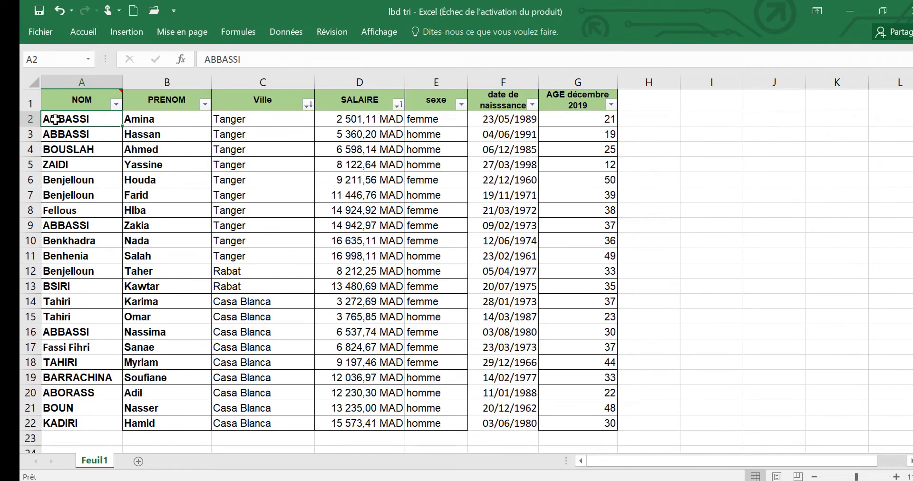
# - Fill cells A2, A5, A8, A11, A16 and A19 of the NOM column with yellow
pyautogui.keyDown('ctrl'); pyautogui.click(66, 163); pyautogui.keyUp('ctrl')
pyautogui.keyDown('ctrl'); pyautogui.click(65, 211); pyautogui.keyUp('ctrl')
pyautogui.keyDown('ctrl'); pyautogui.click(65, 255); pyautogui.keyUp('ctrl')
pyautogui.keyDown('ctrl'); pyautogui.click(69, 332); pyautogui.keyUp('ctrl')
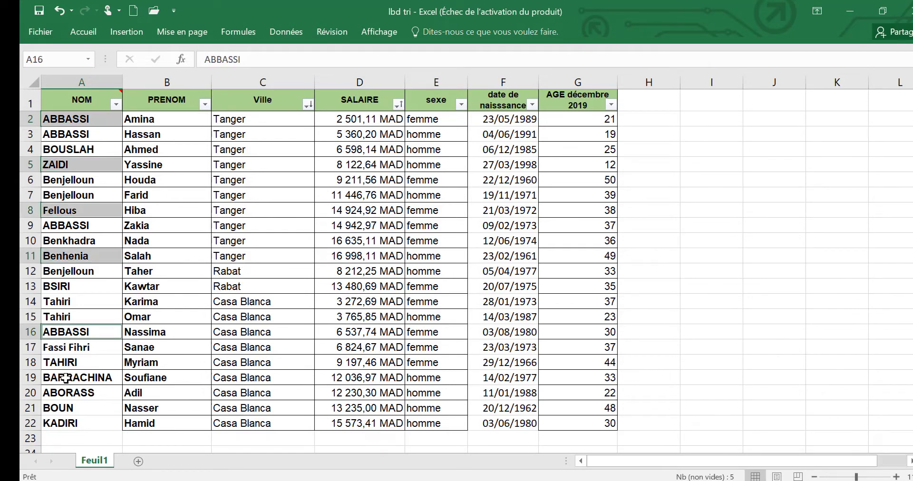
pyautogui.keyDown('ctrl'); pyautogui.click(69, 378); pyautogui.keyUp('ctrl')
pyautogui.click(83, 31)
pyautogui.click(181, 76)
pyautogui.click(203, 180)
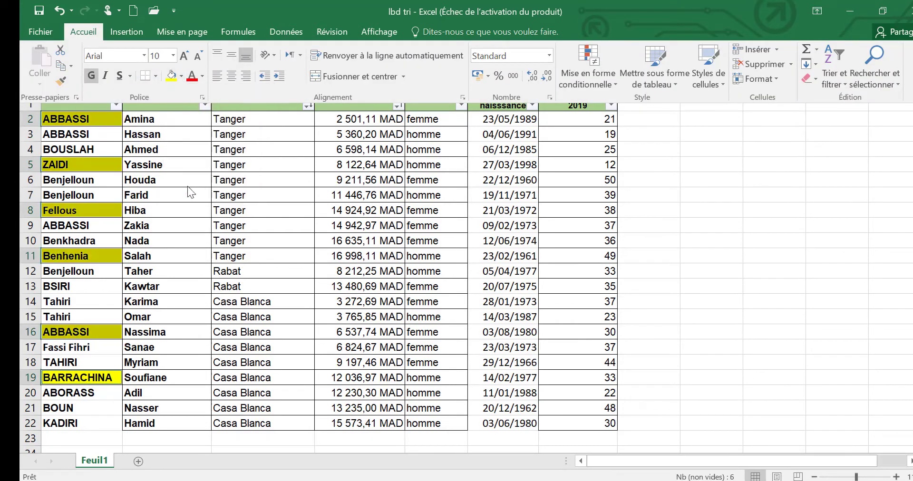
# - Fill cells A3, A7, A13, A17 and A21 of the NOM column with light green
pyautogui.click(58, 138)
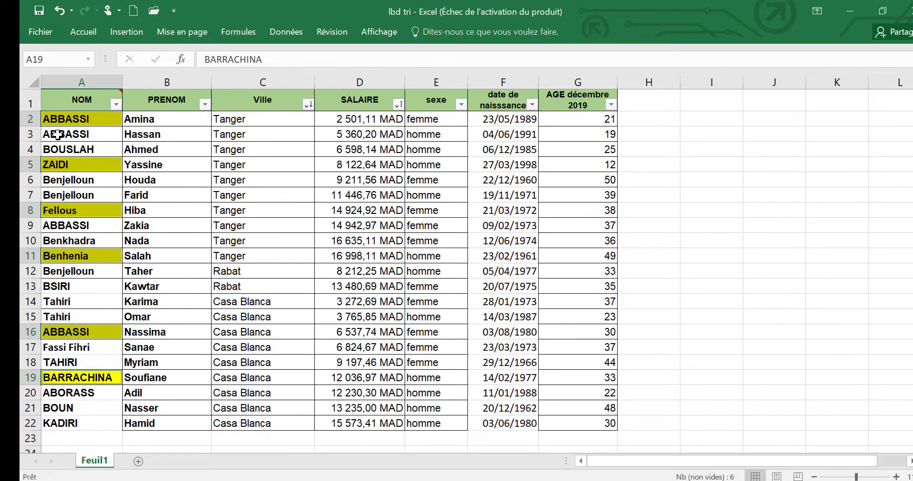
pyautogui.click(57, 135)
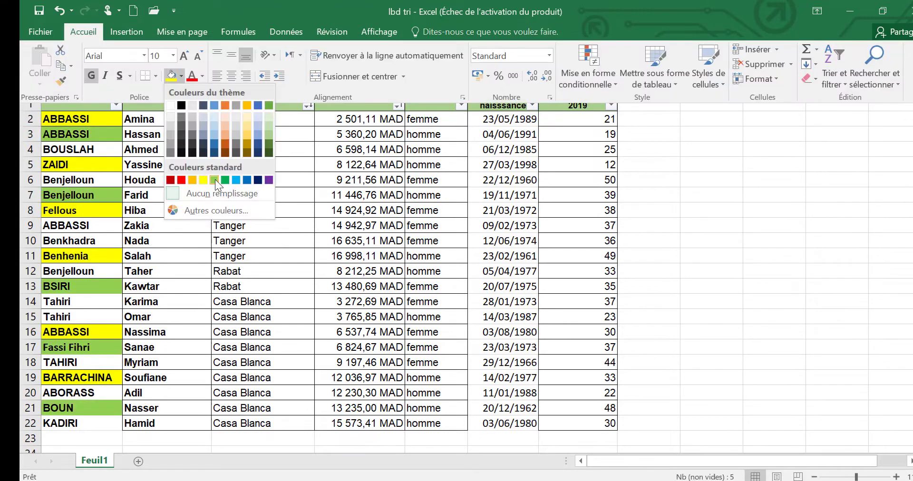
pyautogui.click(215, 179)
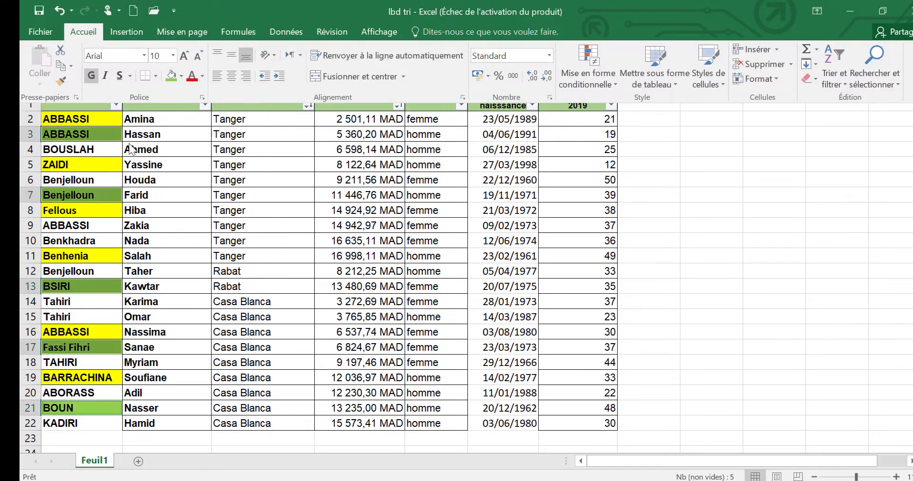
pyautogui.click(92, 119)
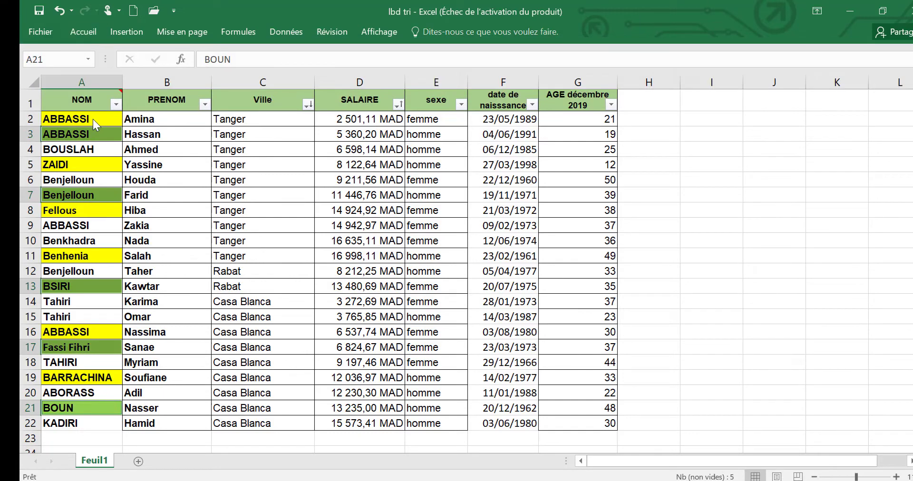
# - Start a custom sort from the NOM filter and set its first level to NOM by cell color, with green on top
pyautogui.click(116, 105)
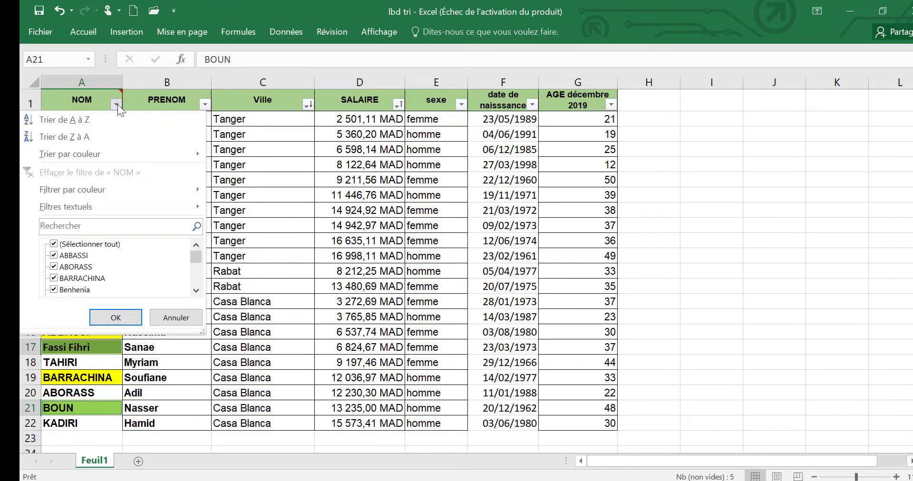
pyautogui.click(118, 105)
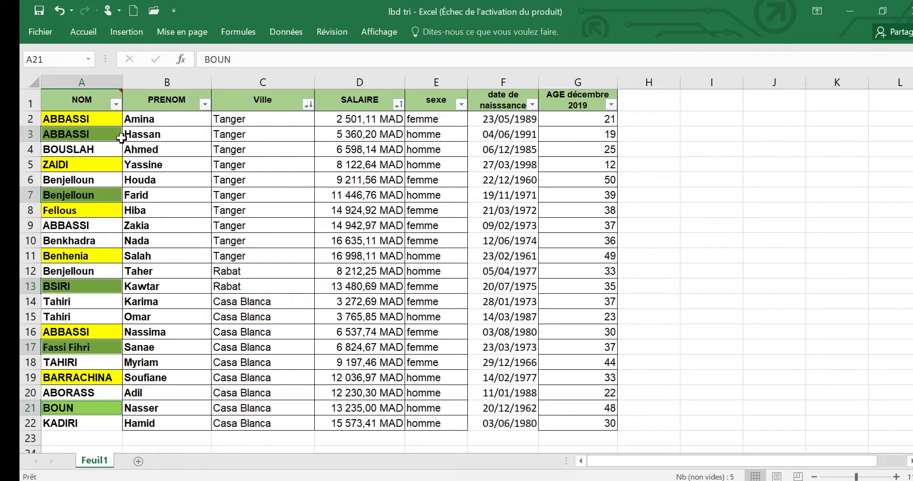
pyautogui.click(117, 104)
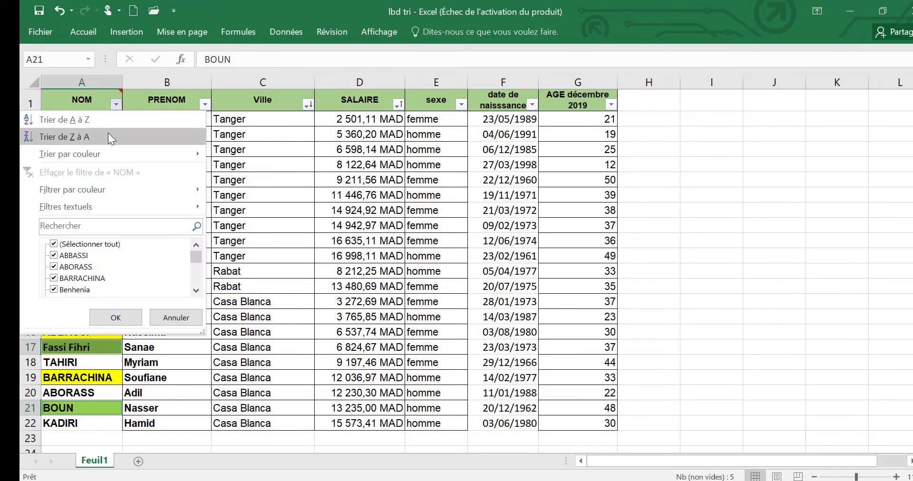
pyautogui.moveTo(101, 152)
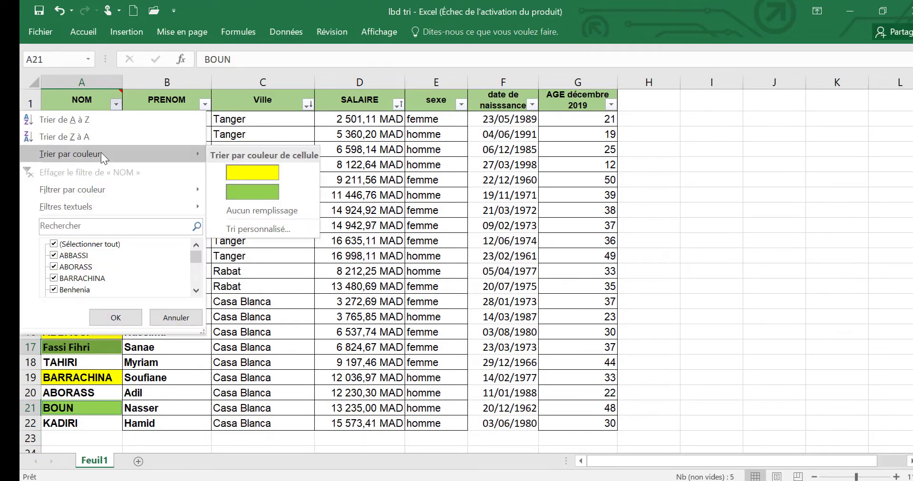
pyautogui.click(255, 229)
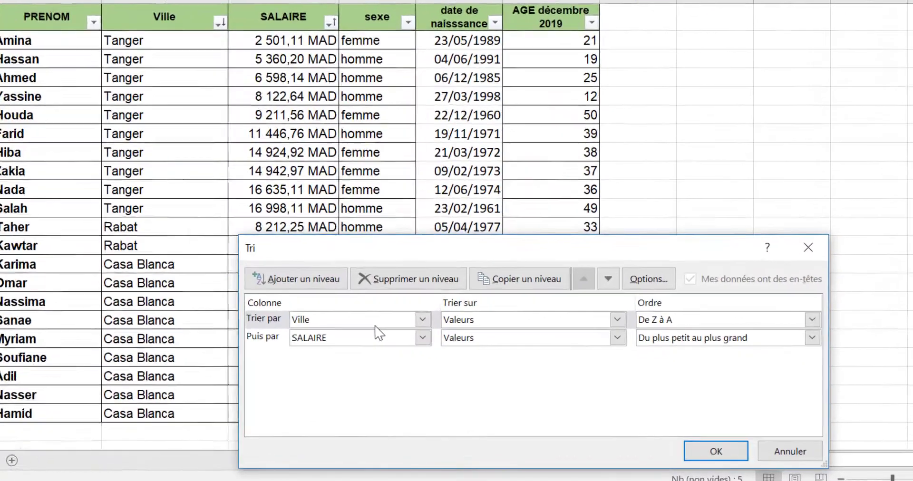
pyautogui.click(357, 284)
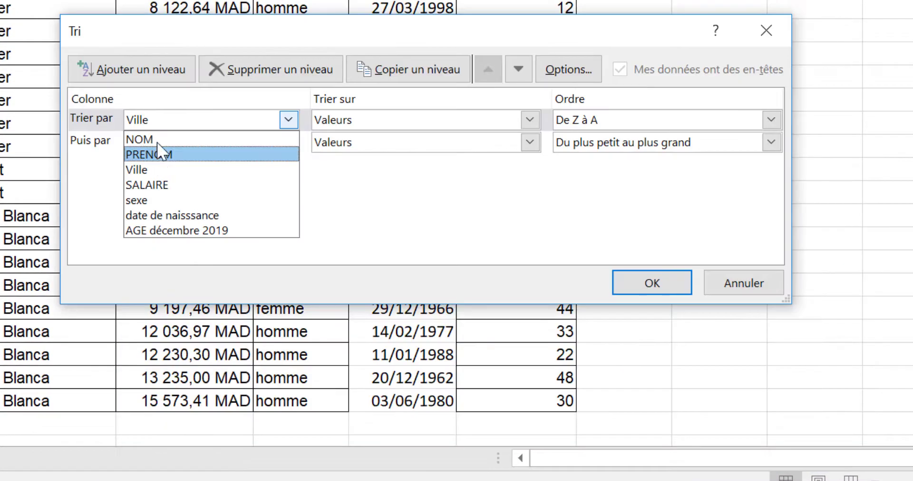
pyautogui.click(159, 142)
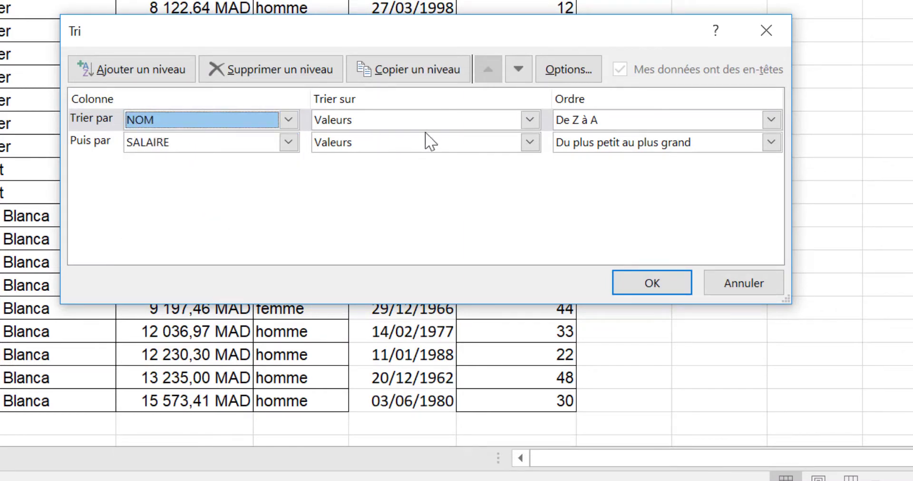
pyautogui.click(531, 120)
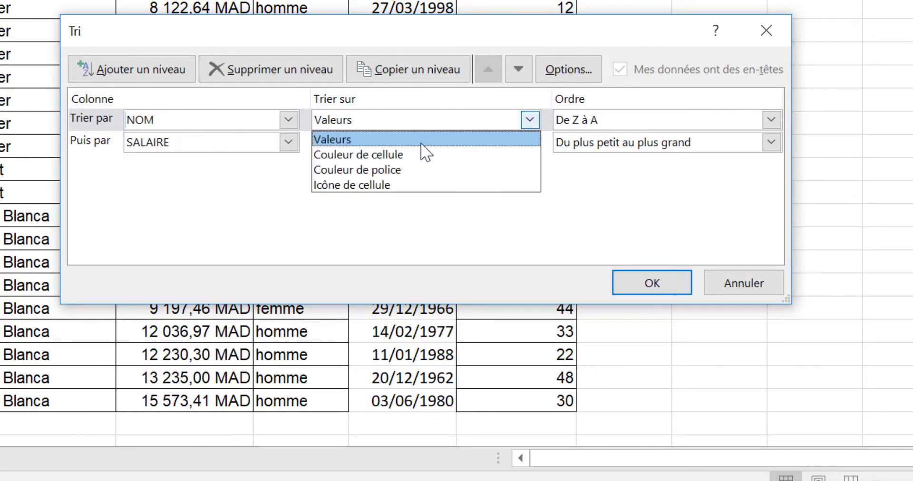
pyautogui.click(374, 155)
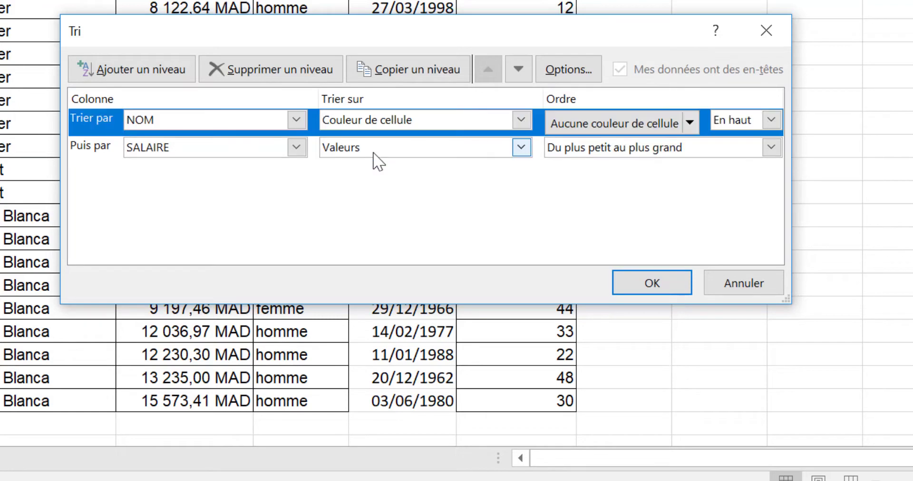
pyautogui.click(689, 122)
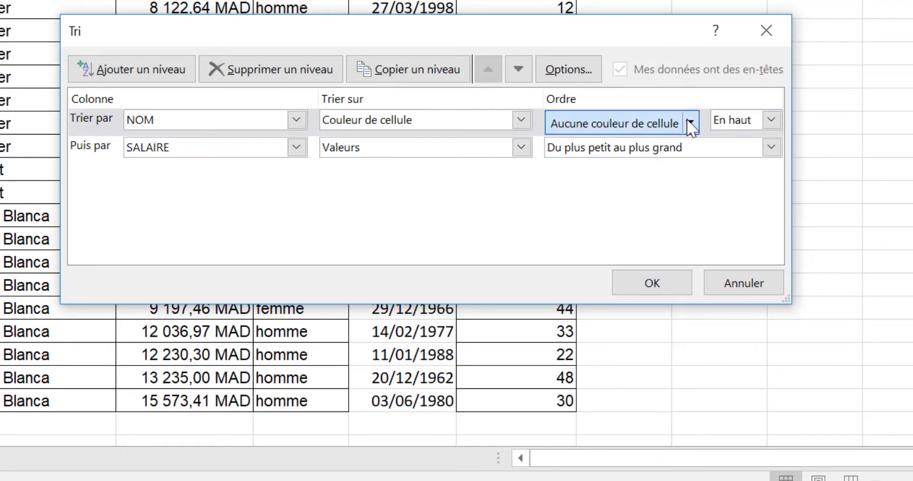
pyautogui.click(558, 181)
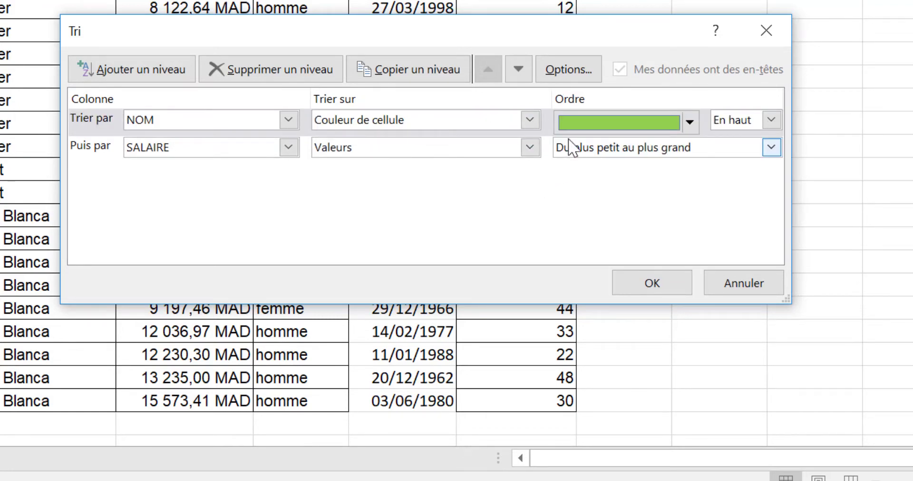
# - Set the second sort level to NOM by cell color with yellow on top, and apply the sort
pyautogui.click(289, 147)
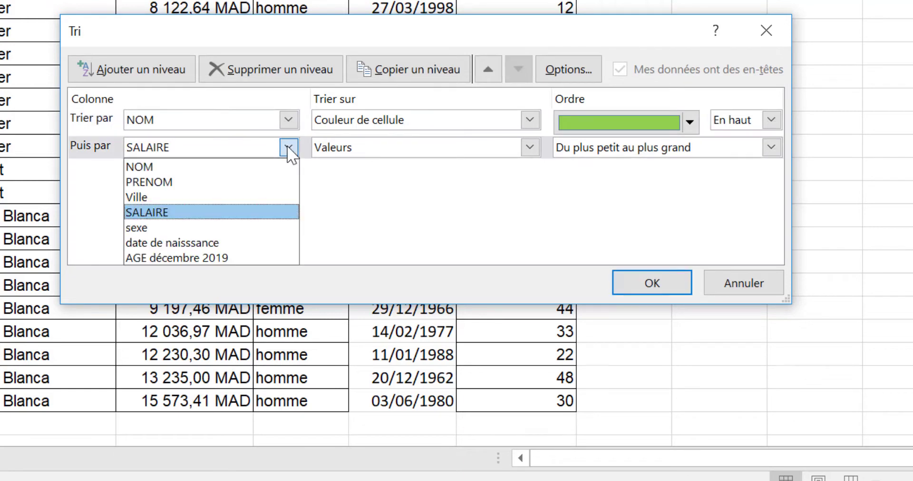
pyautogui.click(160, 158)
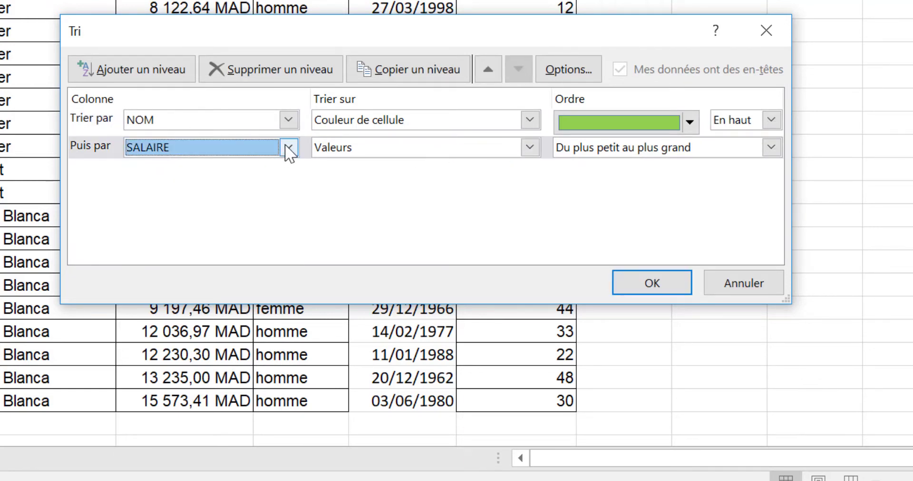
pyautogui.click(289, 148)
pyautogui.click(181, 166)
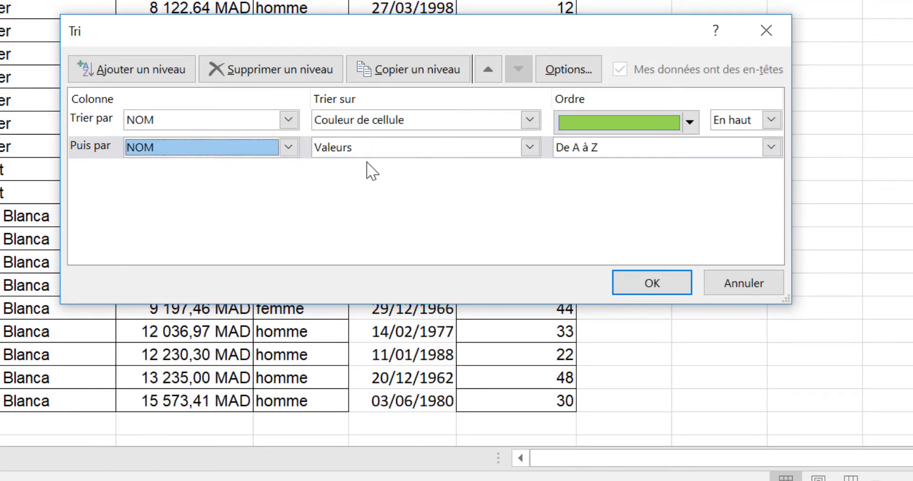
pyautogui.click(529, 149)
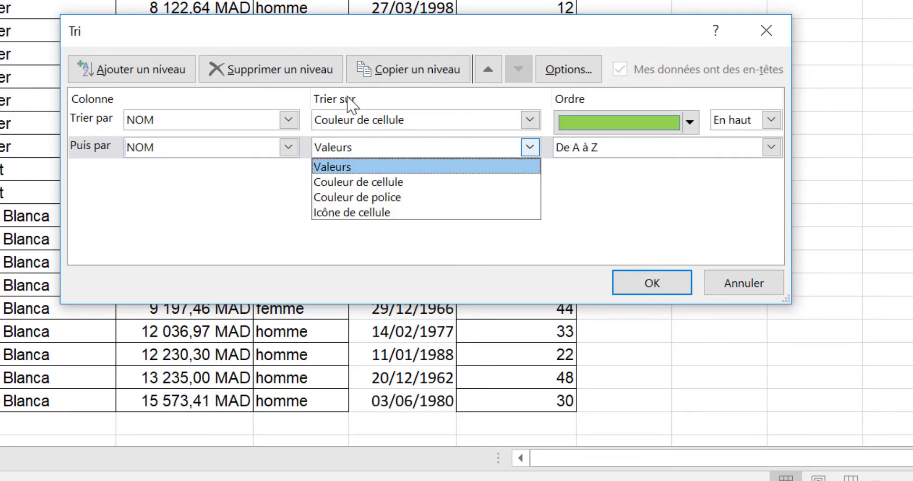
pyautogui.click(361, 182)
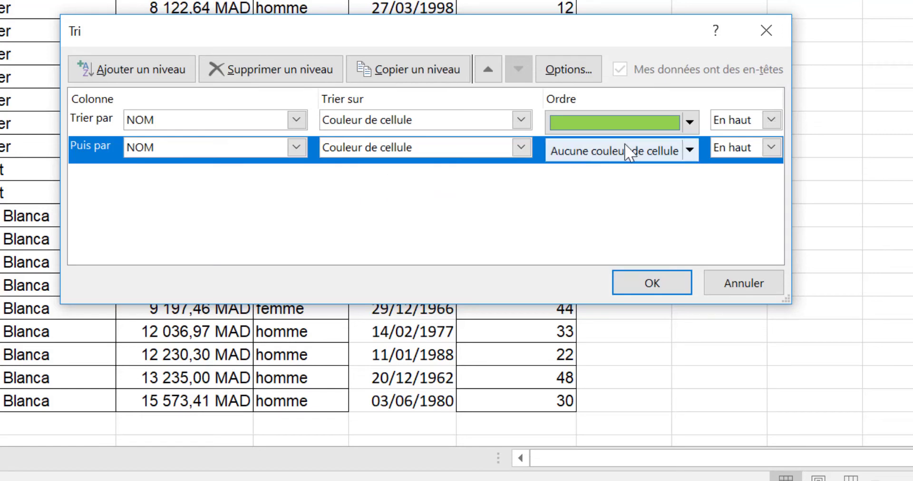
pyautogui.click(690, 150)
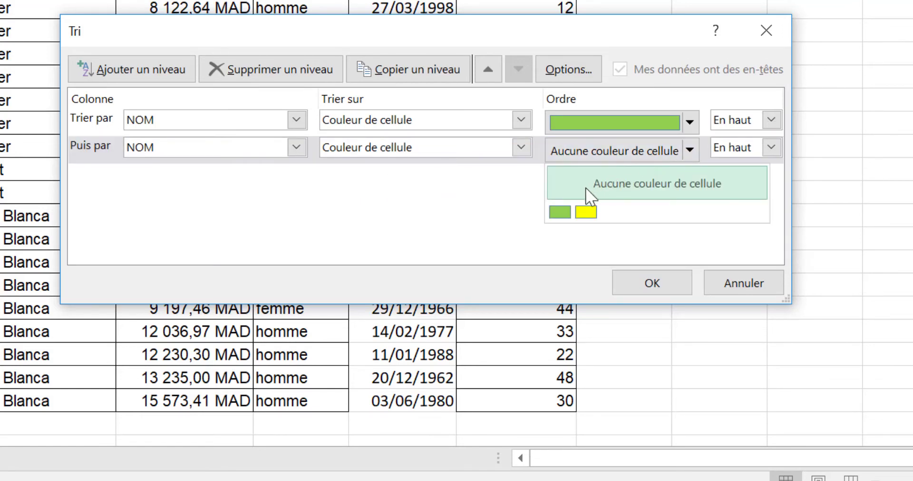
pyautogui.click(586, 212)
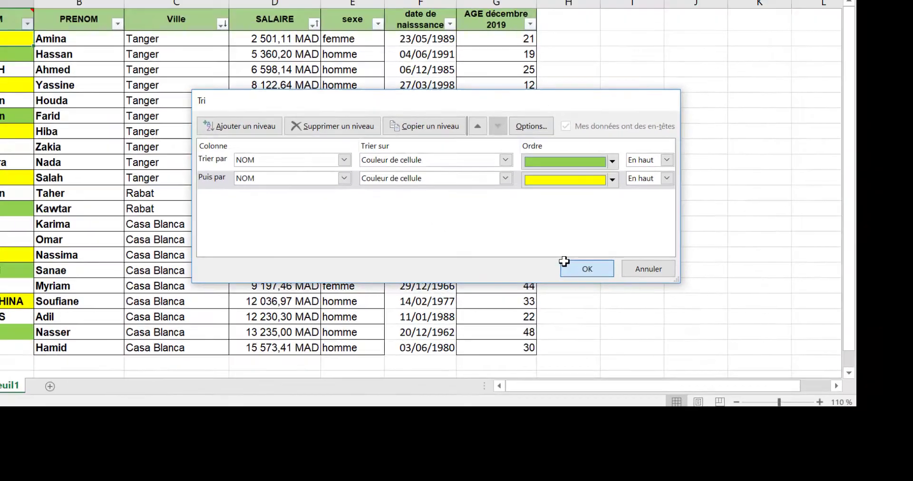
pyautogui.click(565, 263)
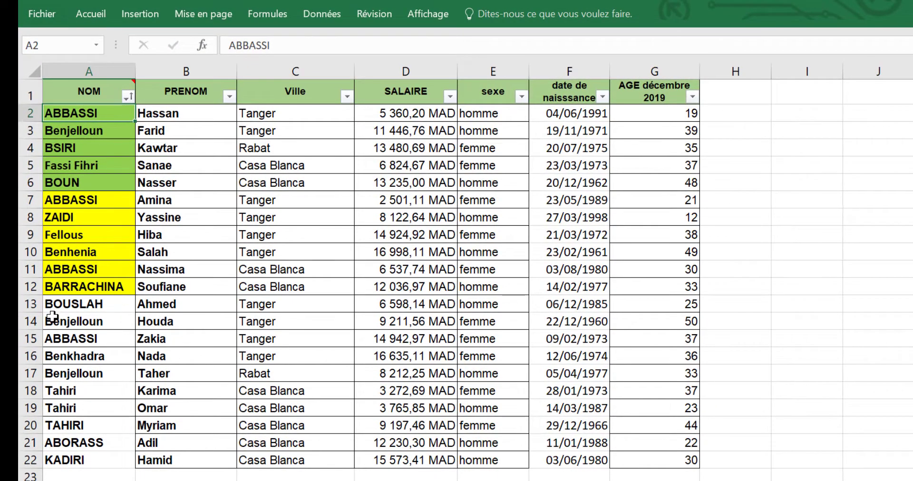
# - Color the text of salary cells D3, D6, D9, D12, D14, D17 and D19 red
pyautogui.click(388, 118)
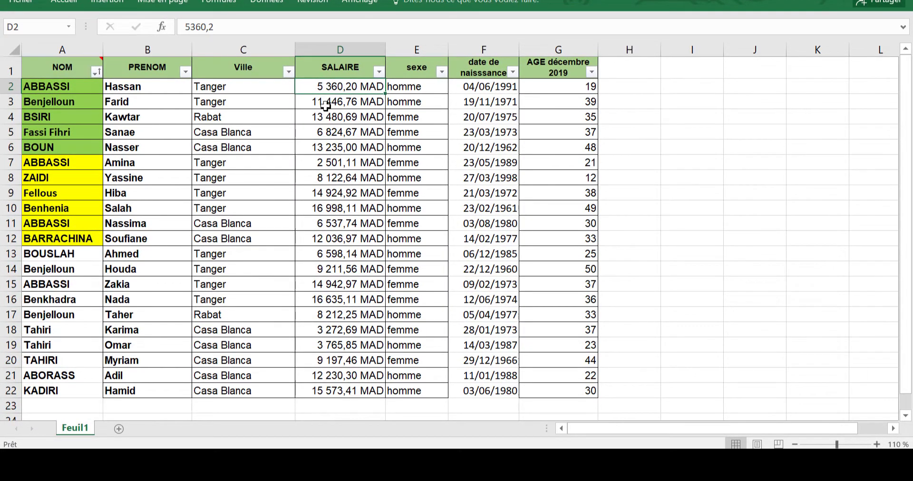
pyautogui.click(328, 104)
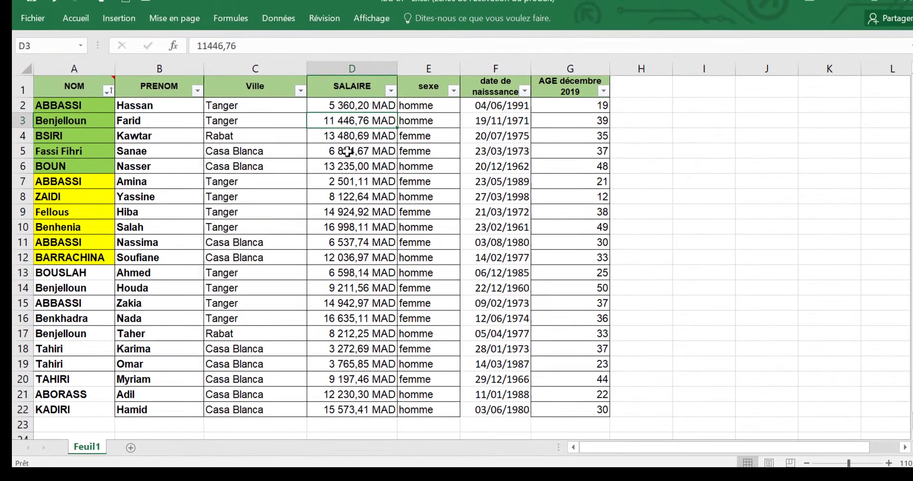
pyautogui.keyDown('ctrl'); pyautogui.click(330, 147); pyautogui.keyUp('ctrl')
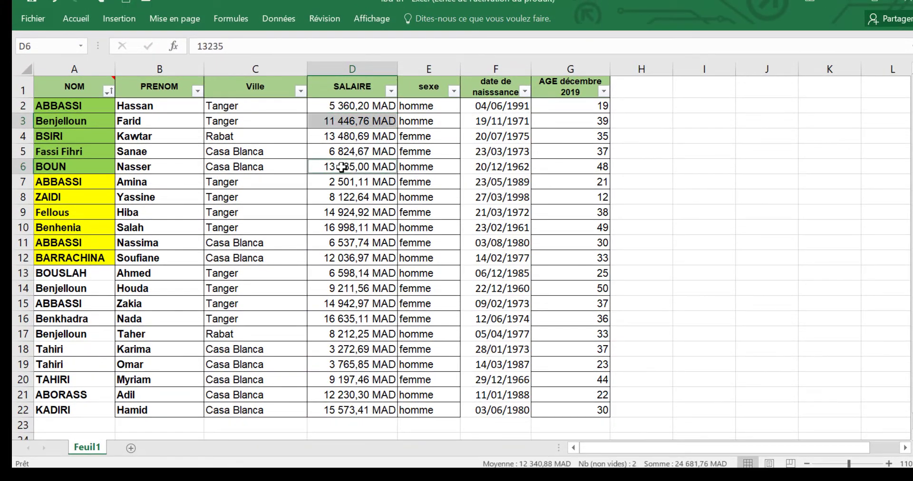
pyautogui.keyDown('ctrl'); pyautogui.click(338, 215); pyautogui.keyUp('ctrl')
pyautogui.keyDown('ctrl'); pyautogui.click(337, 266); pyautogui.keyUp('ctrl')
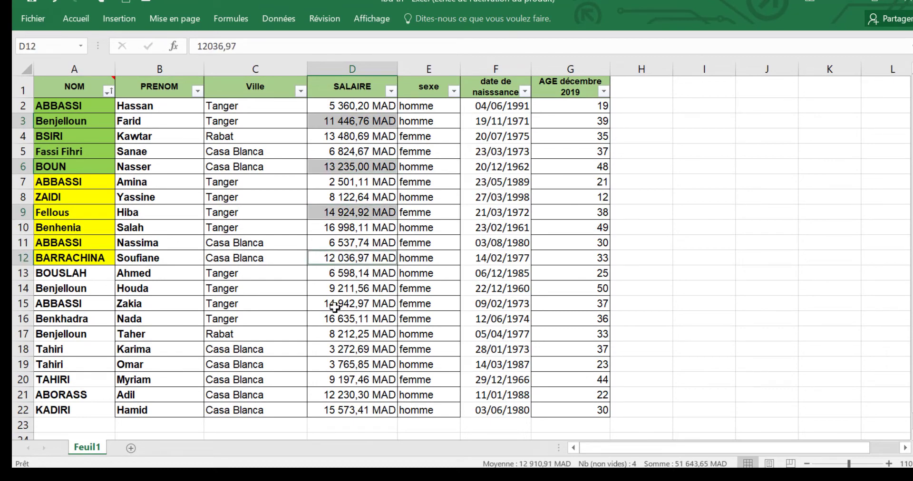
pyautogui.keyDown('ctrl'); pyautogui.click(334, 290); pyautogui.keyUp('ctrl')
pyautogui.keyDown('ctrl'); pyautogui.click(338, 334); pyautogui.keyUp('ctrl')
pyautogui.keyDown('ctrl'); pyautogui.click(338, 364); pyautogui.keyUp('ctrl')
pyautogui.click(77, 18)
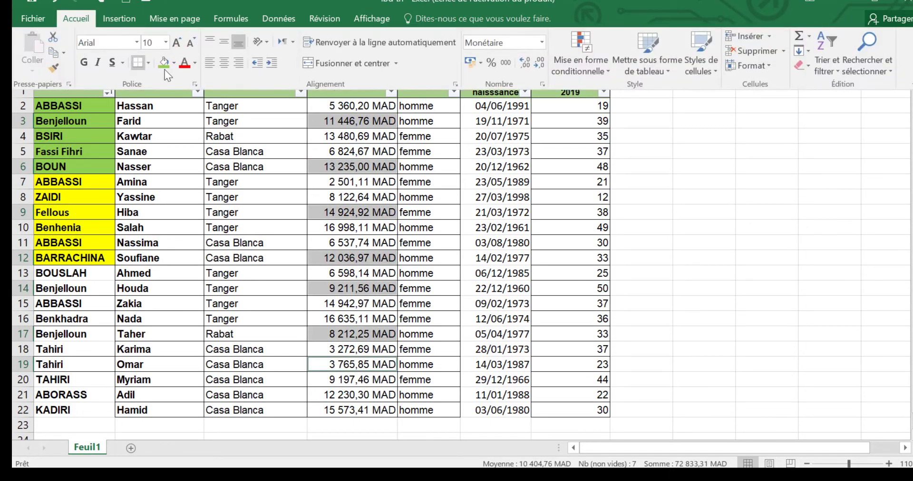
pyautogui.click(185, 63)
# - Sort the table by the red font color of the SALAIRE column through its header filter
pyautogui.click(388, 102)
pyautogui.click(391, 91)
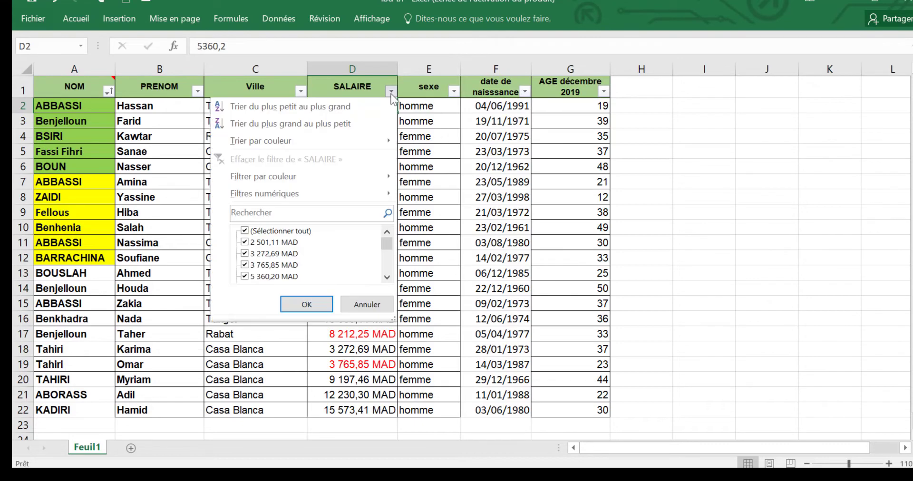
pyautogui.moveTo(328, 141)
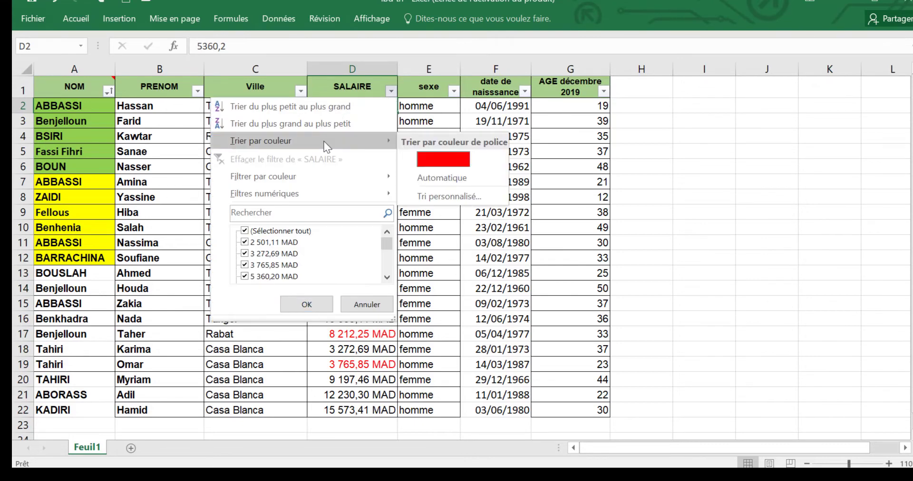
pyautogui.click(432, 166)
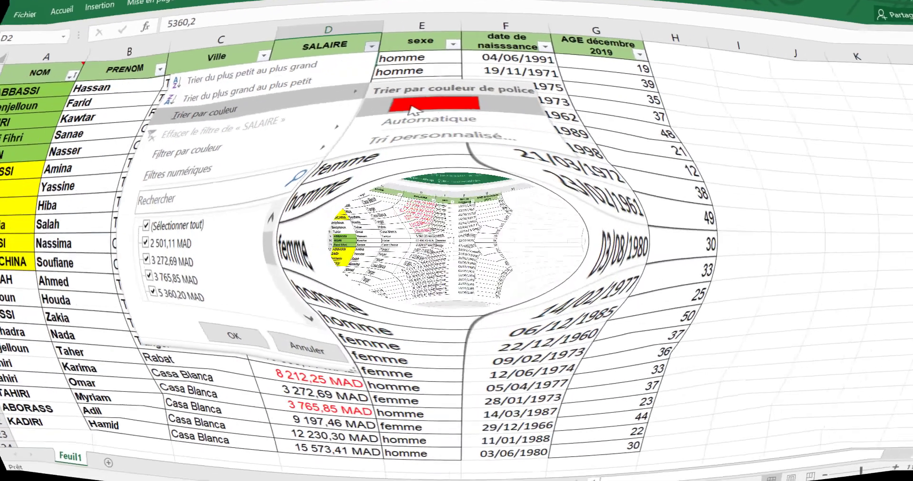